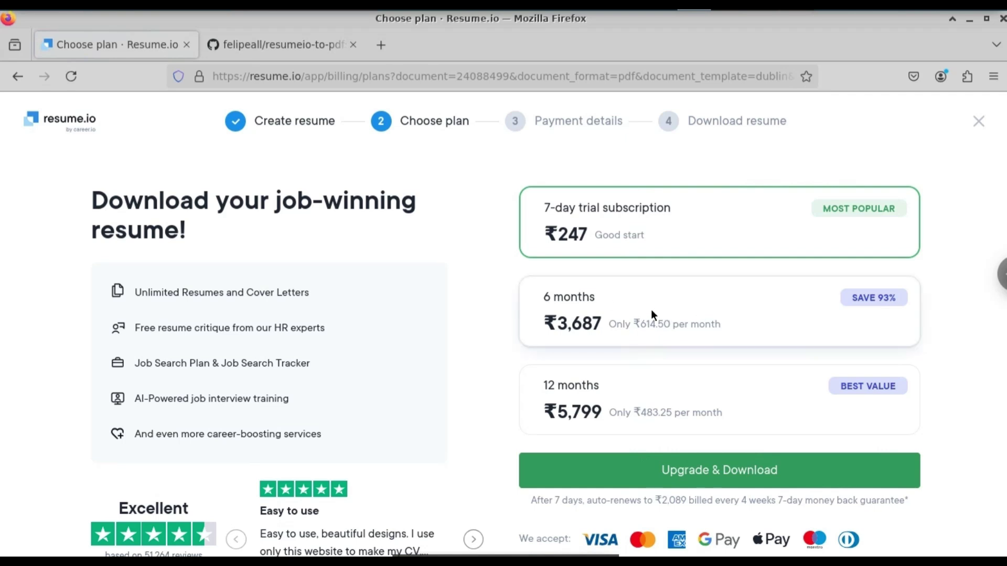
# - Leave the subscription plan page for the resume editor and switch to the resumeio-to-pdf repository on GitHub
pyautogui.click(18, 76)
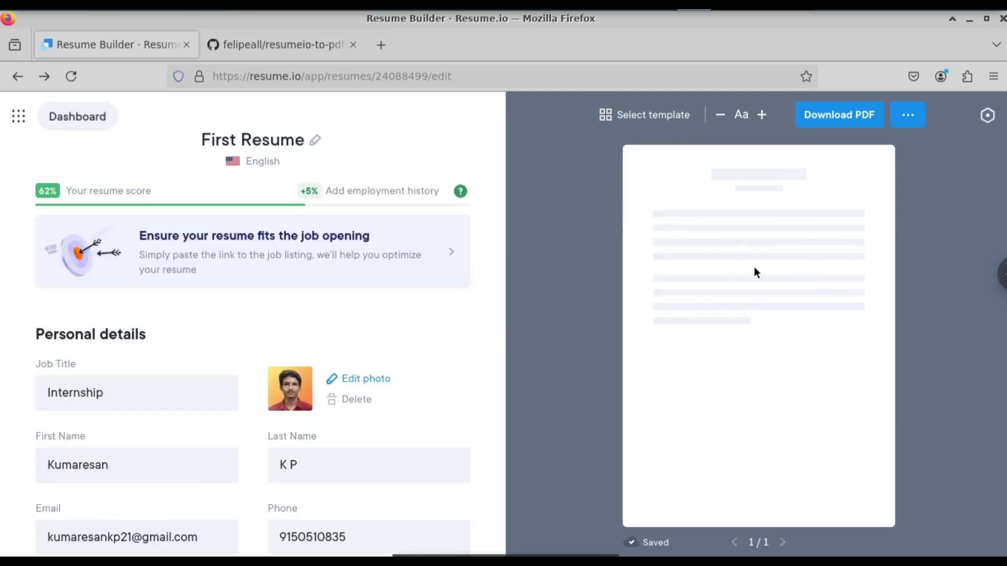
pyautogui.hotkey('ctrl', 'Tab')
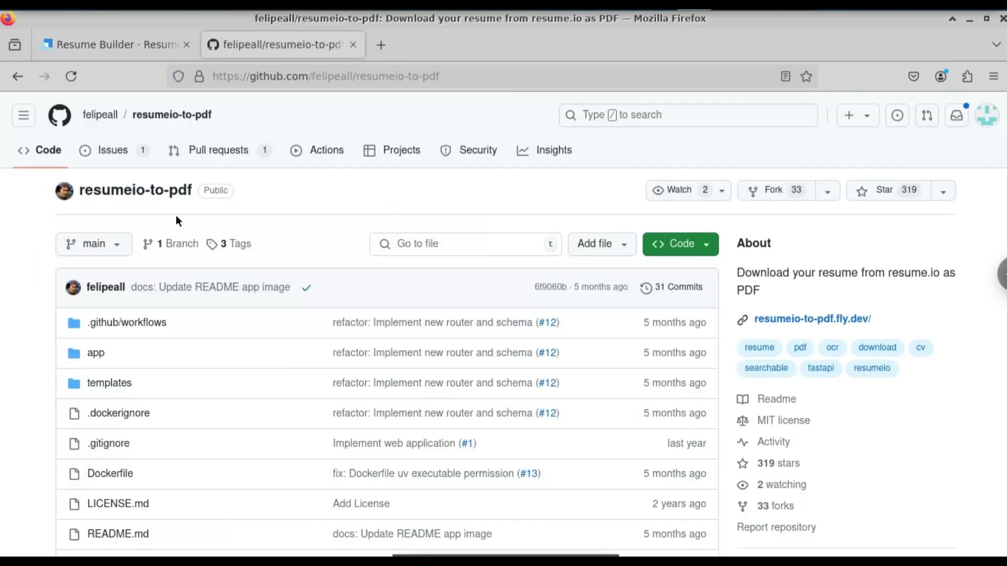
pyautogui.scroll(-5, 680, 293)
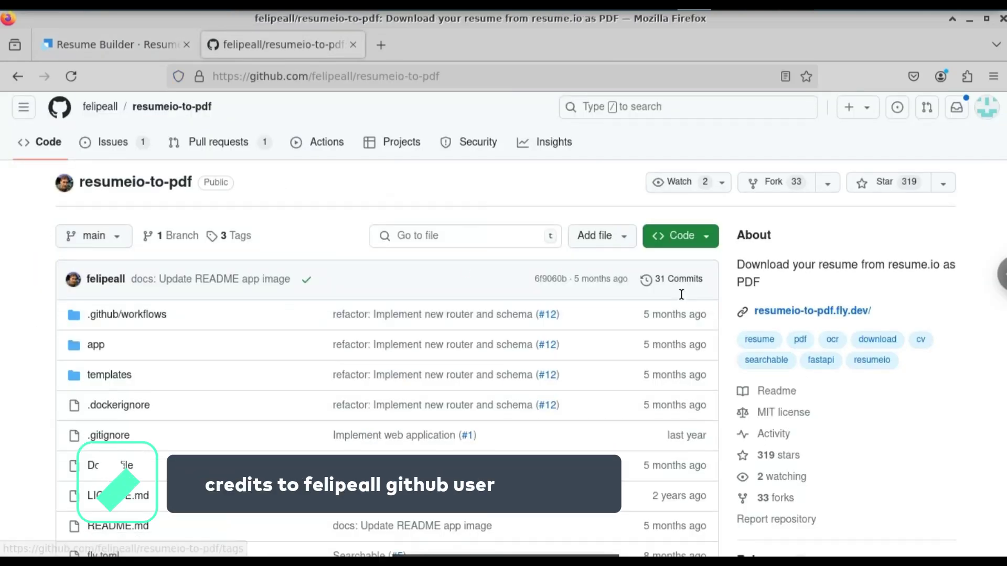
pyautogui.scroll(5, 680, 293)
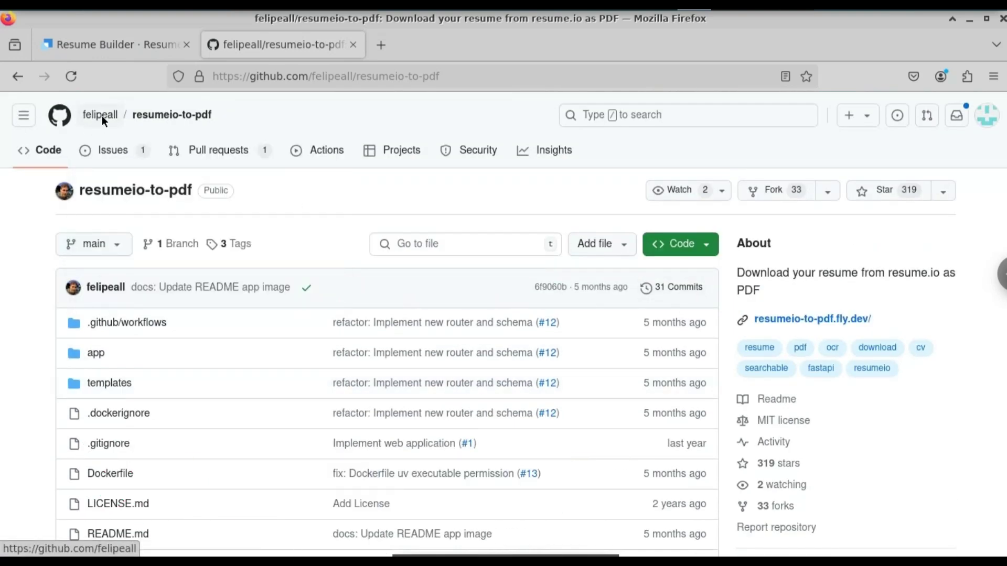
pyautogui.moveTo(106, 121)
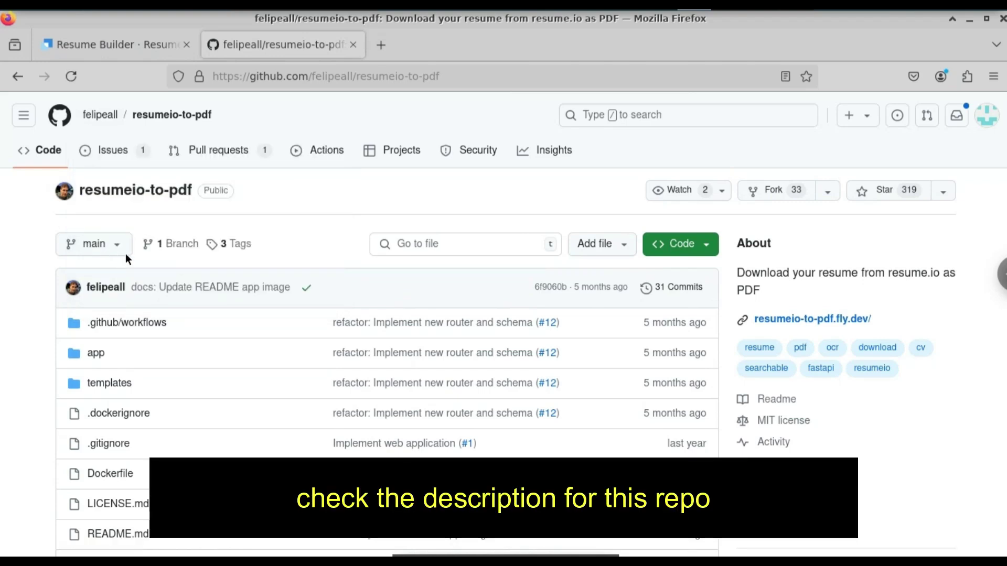
# - Find the README's "How to run the application" section and copy the git clone command
pyautogui.scroll(-8, 126, 257)
pyautogui.scroll(5, 124, 253)
pyautogui.scroll(-8, 125, 254)
pyautogui.scroll(-2, 163, 264)
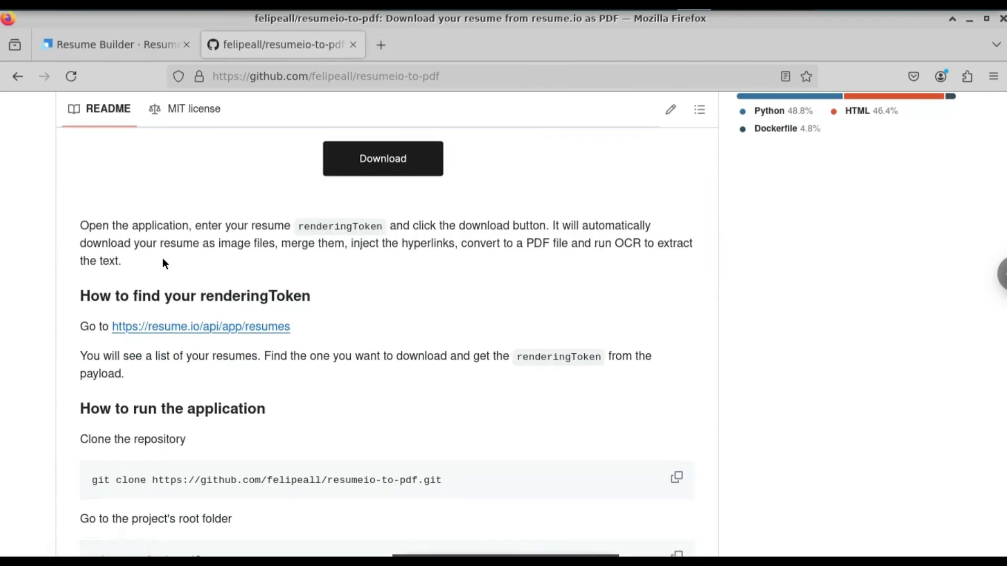
pyautogui.scroll(-4, 228, 265)
pyautogui.moveTo(266, 241); pyautogui.dragTo(87, 239)
pyautogui.click(394, 250)
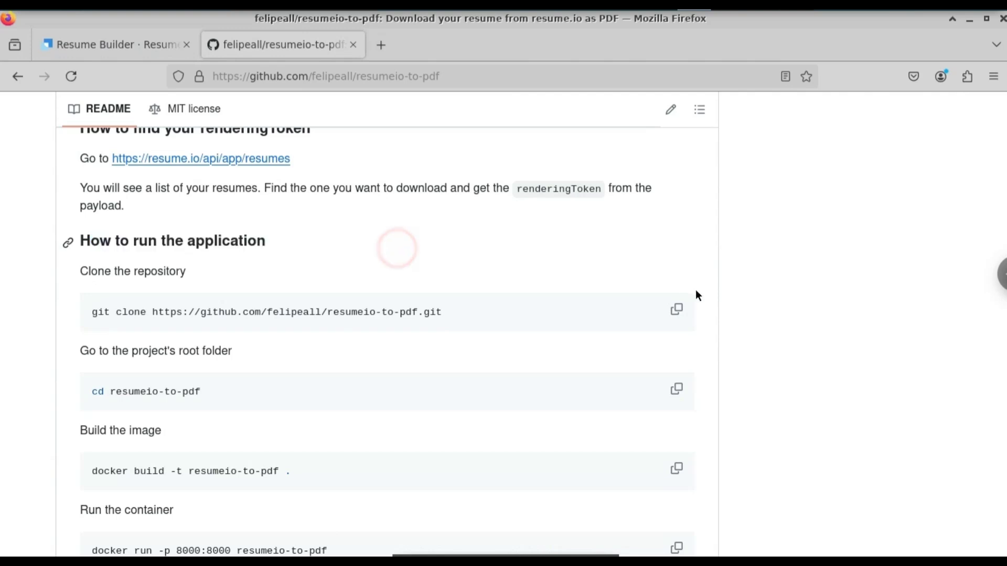
pyautogui.click(677, 311)
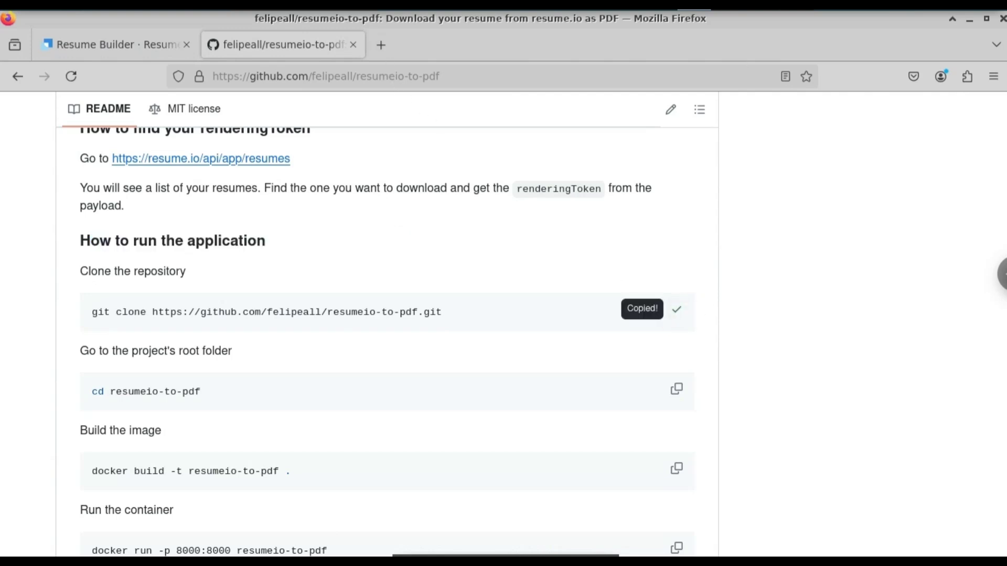
# - Search the web for the Git download in a new tab and open the official Git Downloads page
pyautogui.click(380, 45)
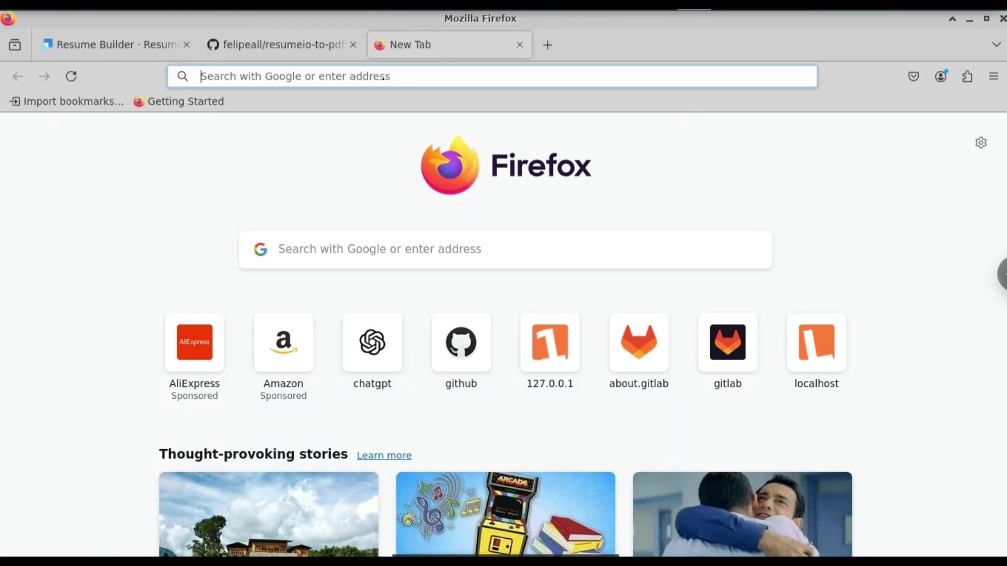
pyautogui.write('git dod')
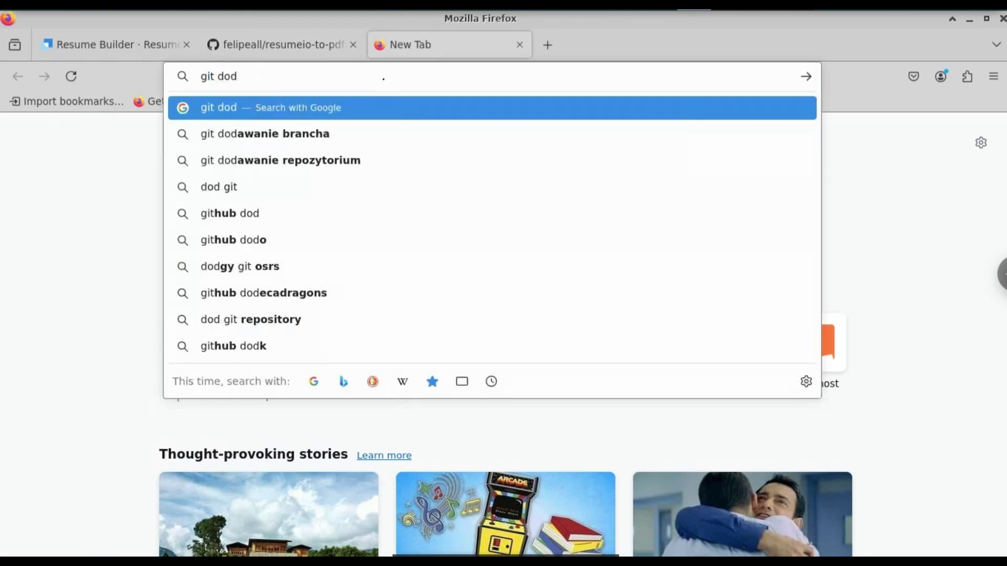
pyautogui.press('BackSpace')
pyautogui.write('wnlol')
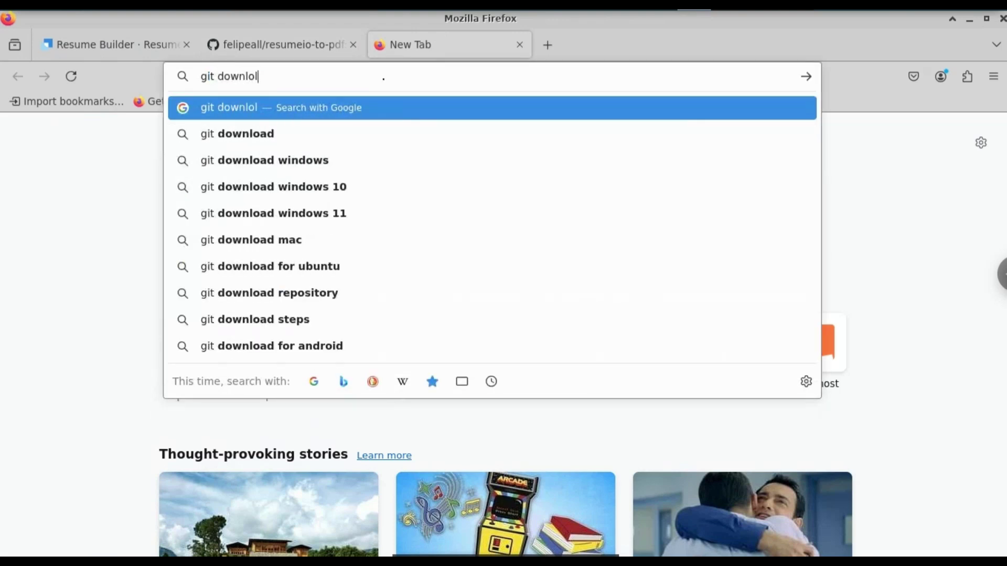
pyautogui.write('ad')
pyautogui.press('Return')
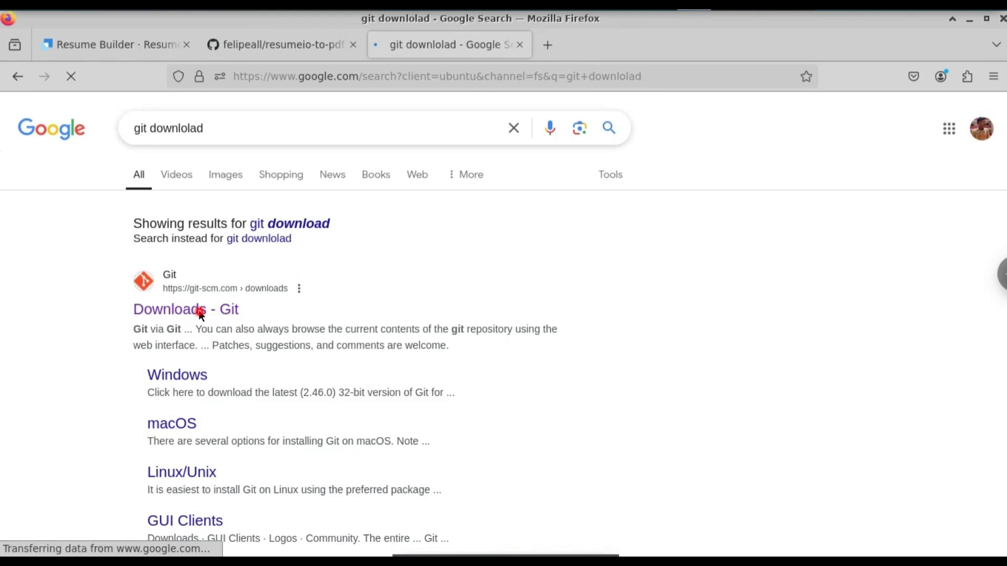
pyautogui.click(197, 314)
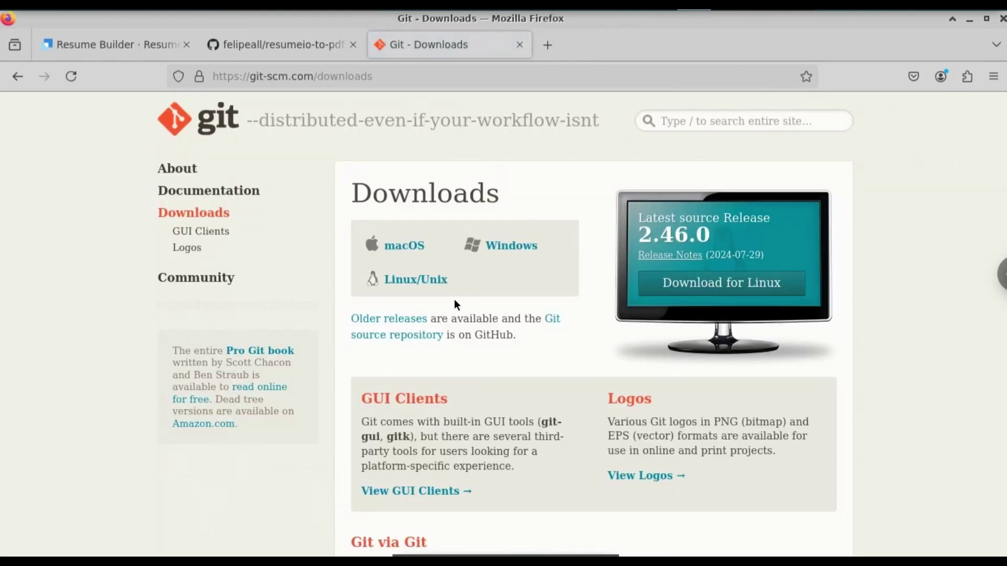
# - Return to the resumeio-to-pdf README, copy its git clone command again and minimize the browser
pyautogui.click(301, 45)
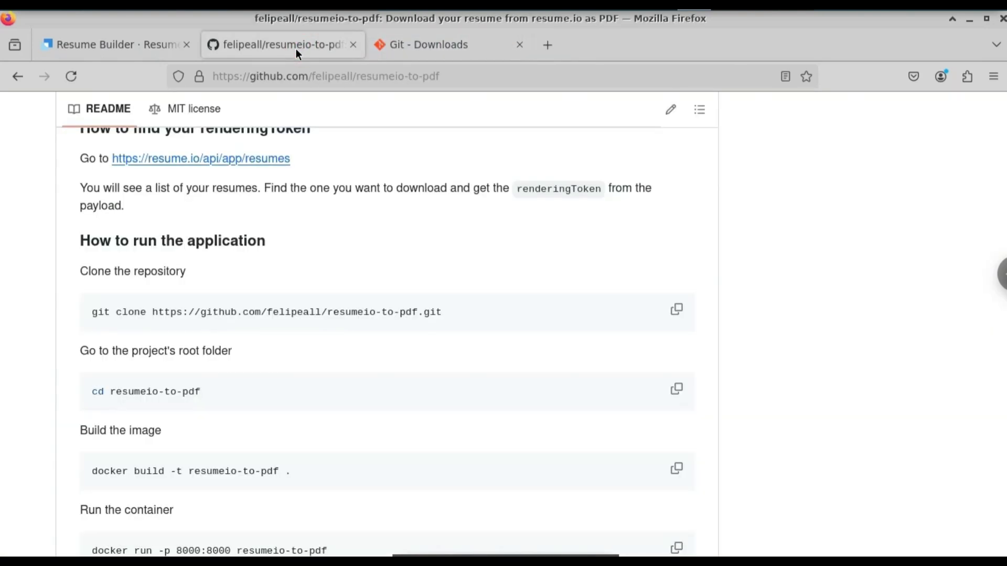
pyautogui.click(677, 311)
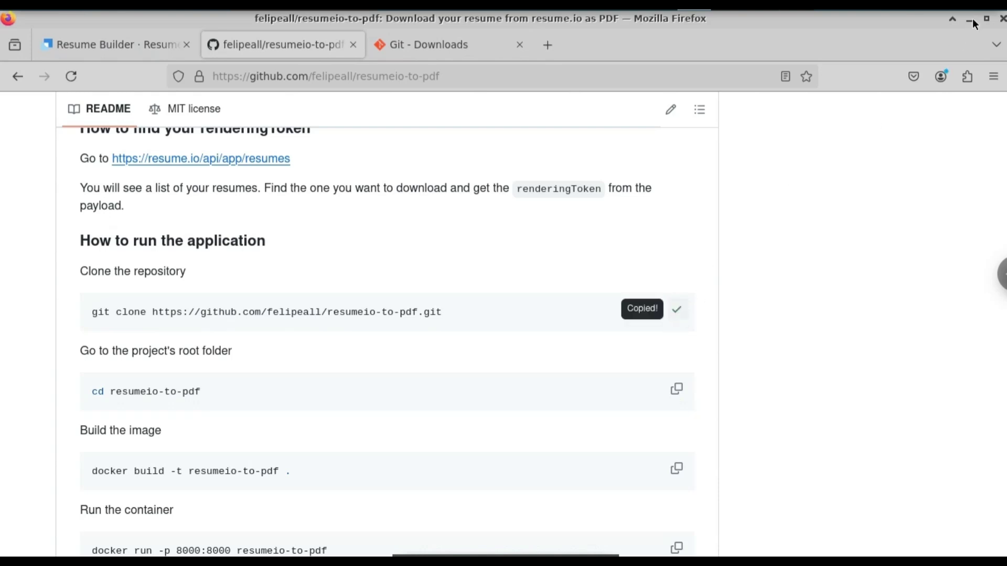
pyautogui.click(972, 20)
# - Clone the resumeio-to-pdf repository from a terminal opened in the desktop's Projects folder, and open the cloned folder
pyautogui.doubleClick(57, 322)
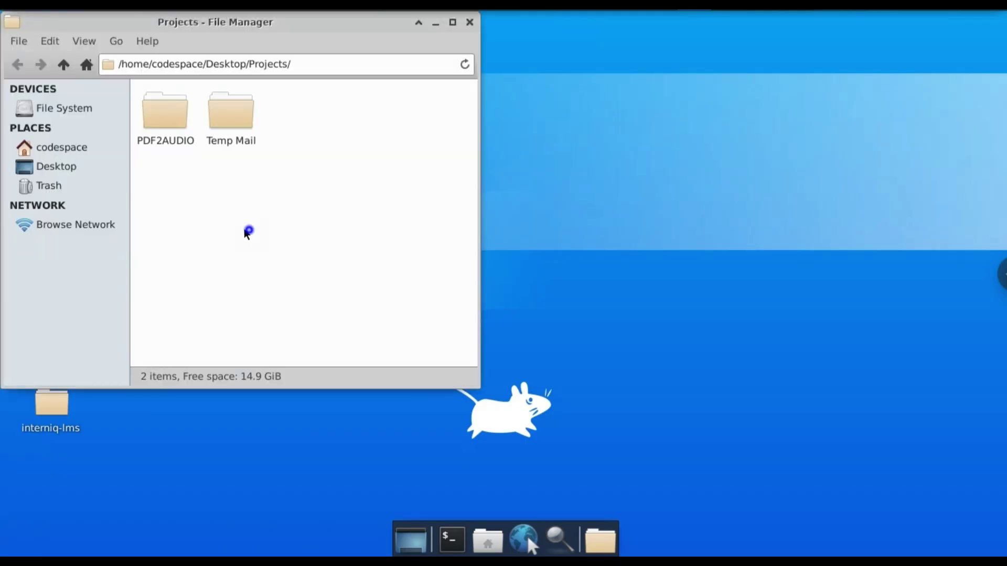
pyautogui.rightClick(247, 233)
pyautogui.click(313, 295)
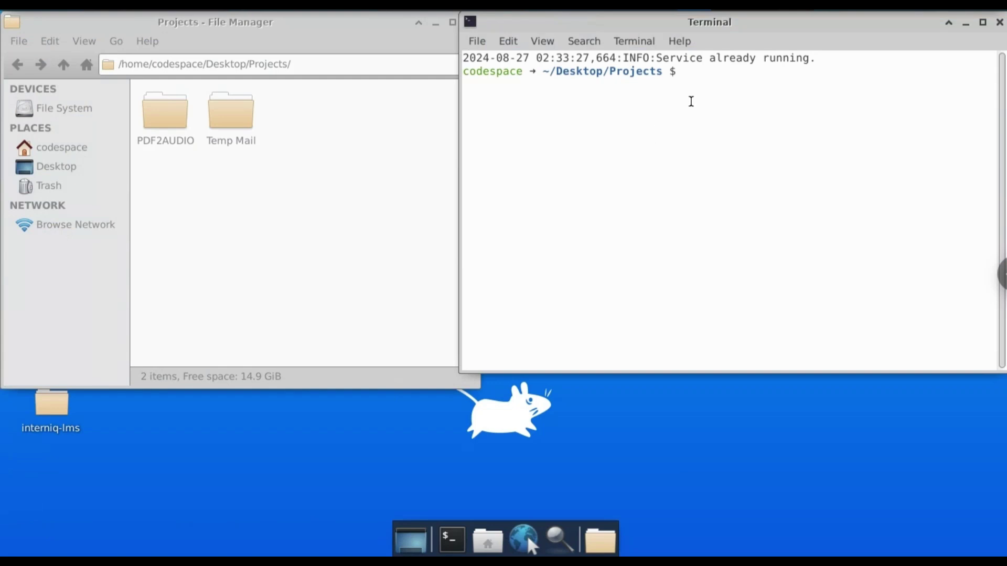
pyautogui.hotkey('ctrl', 'shift', 'v')
pyautogui.press('Return')
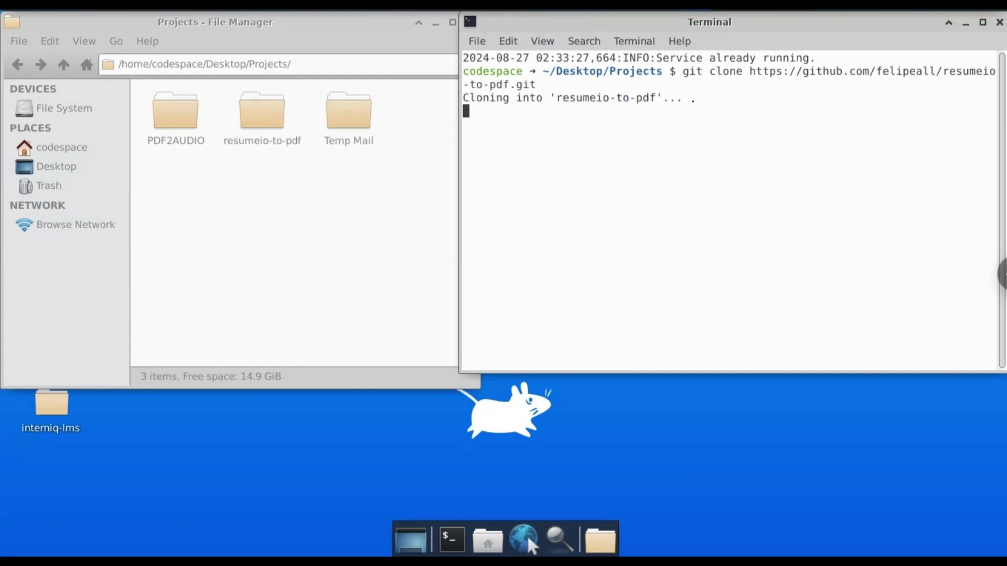
pyautogui.doubleClick(296, 131)
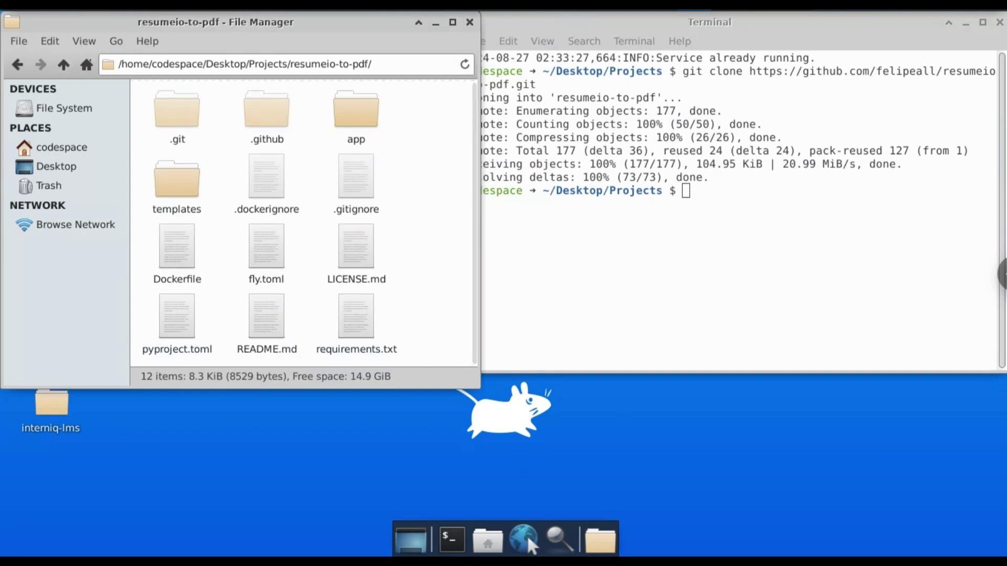
# - Copy the README command "cd resumeio-to-pdf" and run it in the terminal to enter the project's root folder
pyautogui.click(526, 534)
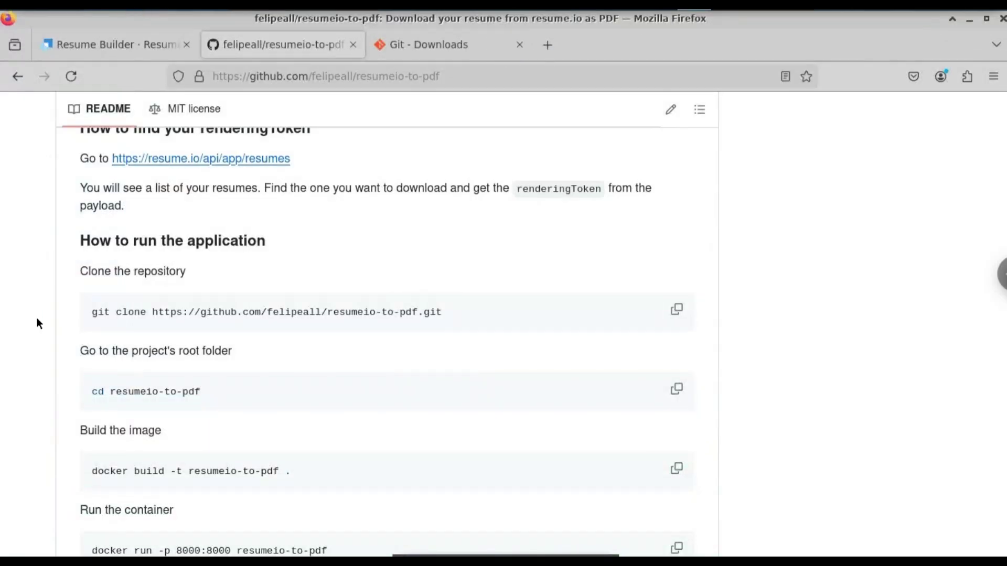
pyautogui.click(682, 390)
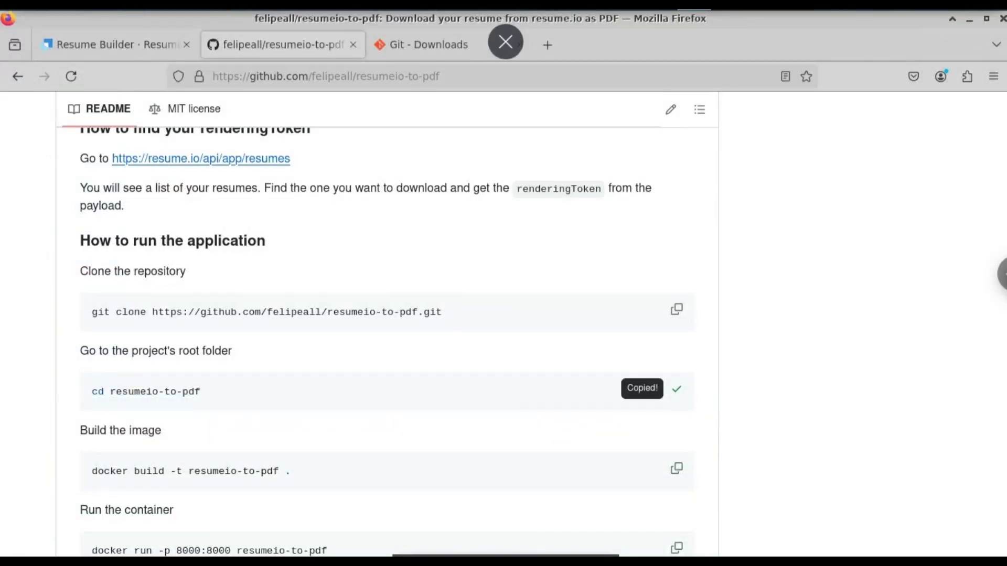
pyautogui.hotkey('alt', 'Tab')
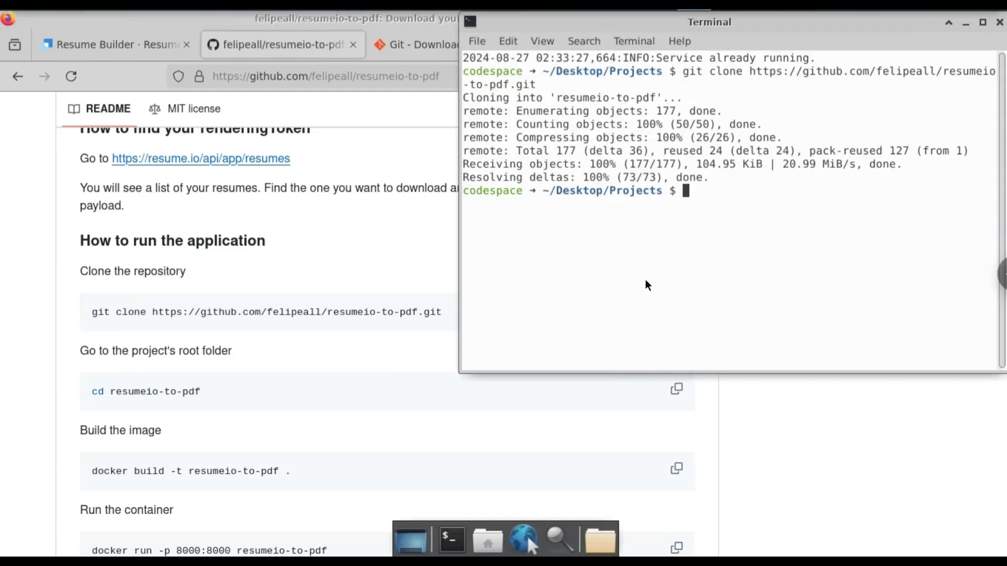
pyautogui.hotkey('ctrl', 'shift', 'v')
pyautogui.press('Return')
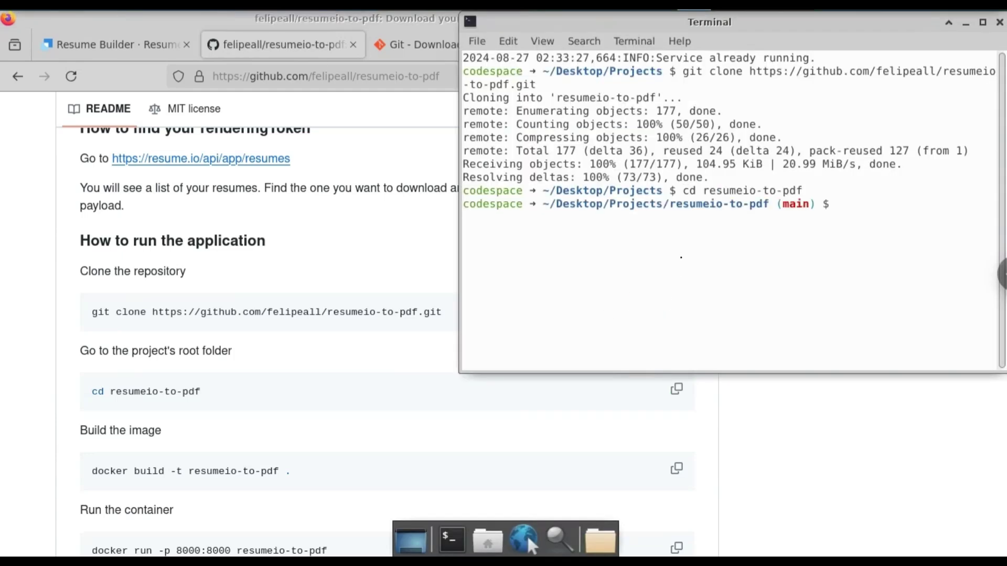
# - Check the README's Docker commands, search the web for "docker download" in a new tab and open the Docker Desktop page
pyautogui.click(11, 285)
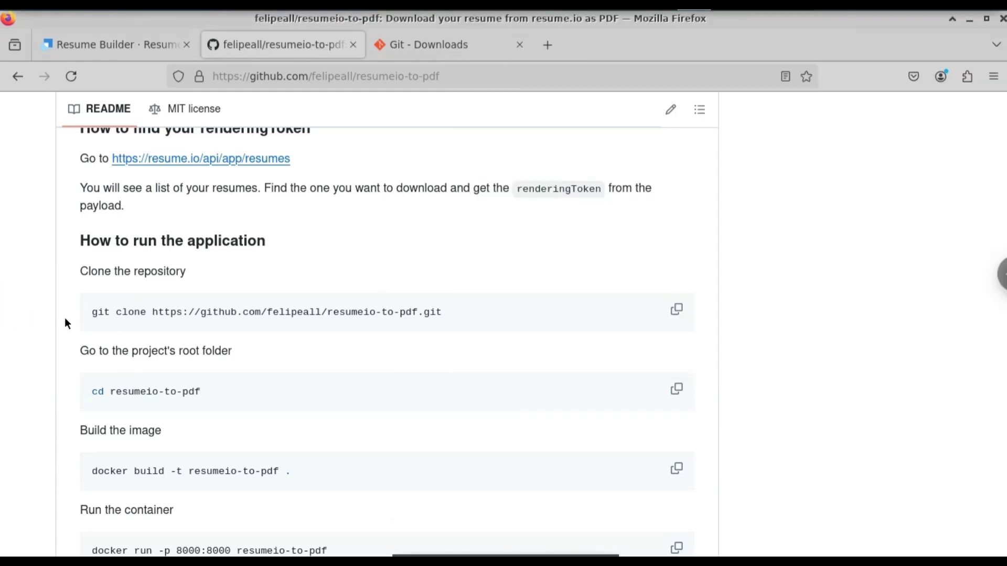
pyautogui.scroll(-3, 226, 318)
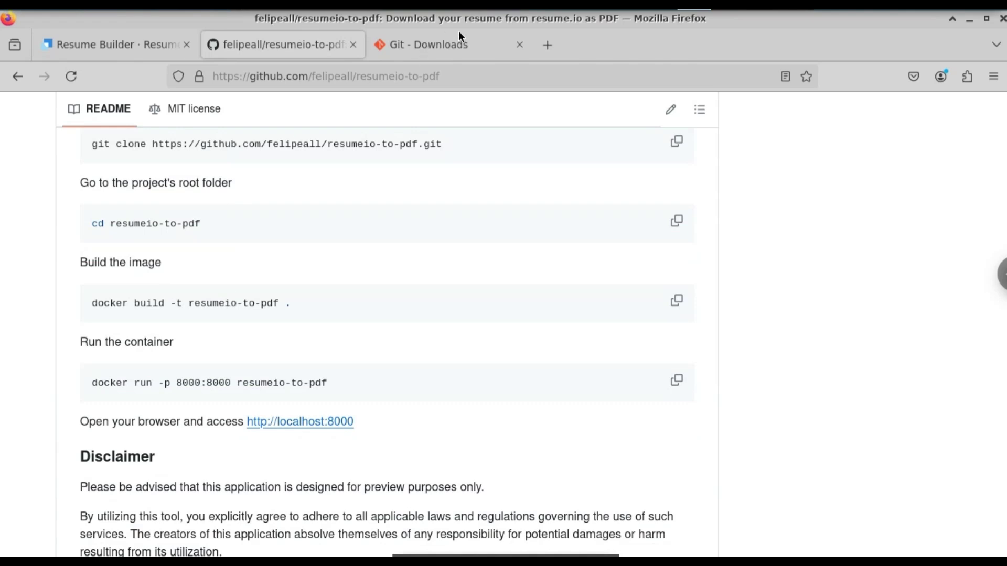
pyautogui.click(547, 44)
pyautogui.write('d')
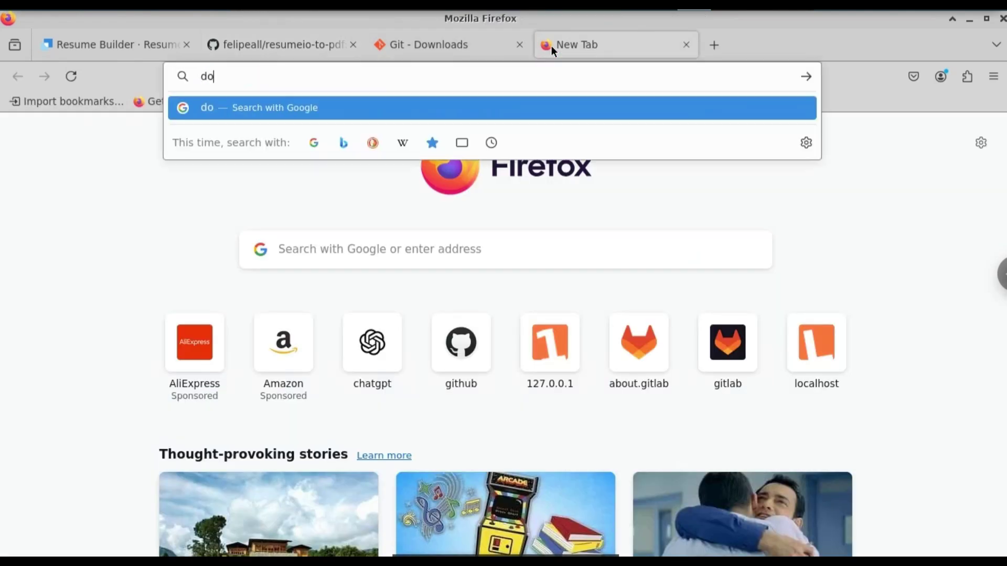
pyautogui.write('ocker download')
pyautogui.press('Return')
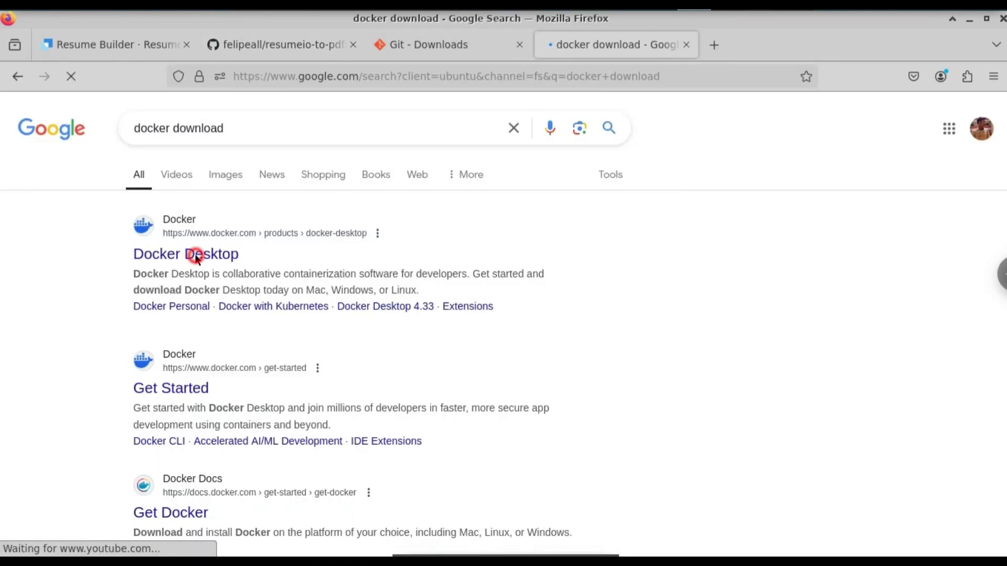
pyautogui.click(196, 255)
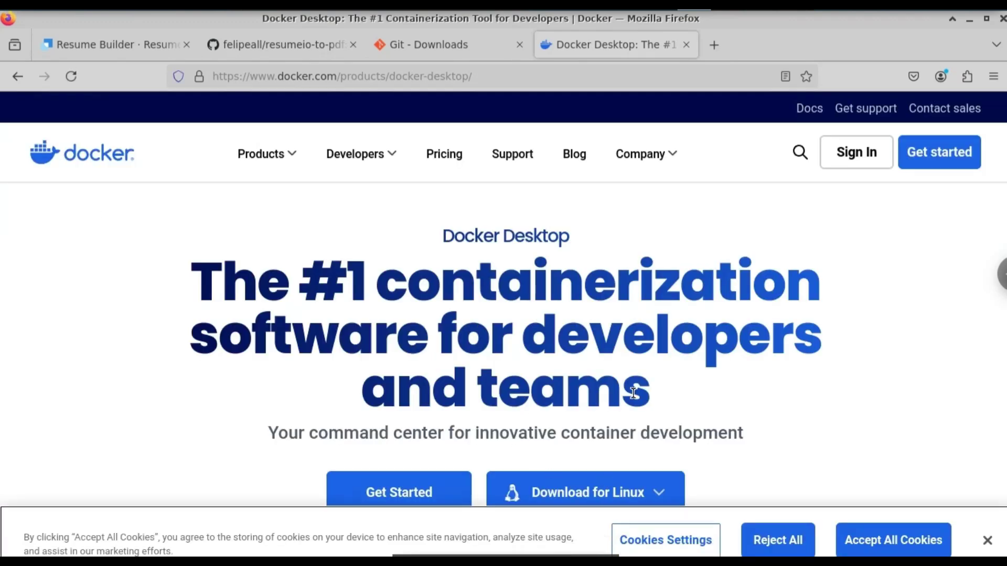
# - Examine the Docker Desktop download options, including the Linux installation documentation and the Mac and Windows installers
pyautogui.scroll(-2, 597, 340)
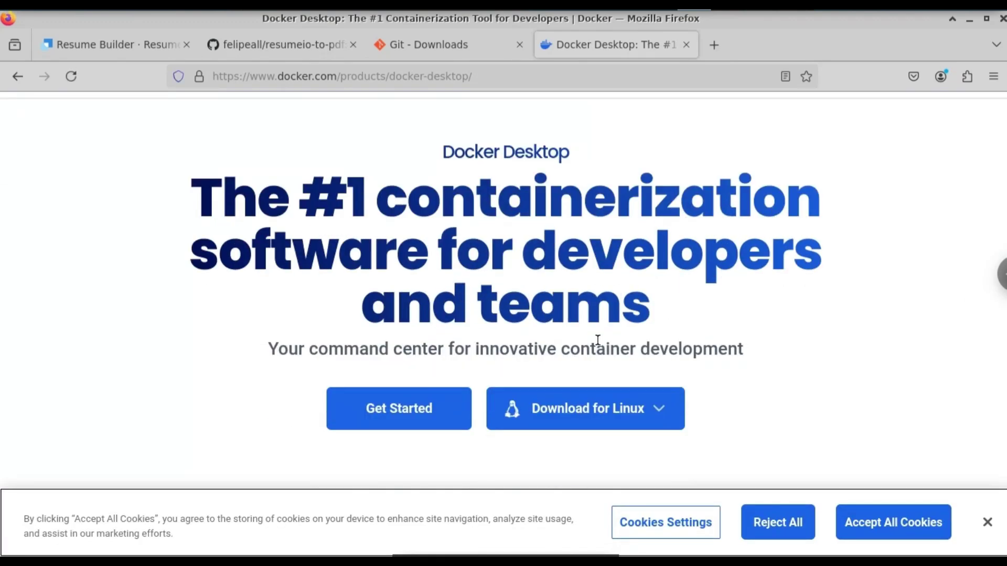
pyautogui.click(656, 412)
pyautogui.scroll(-2, 601, 180)
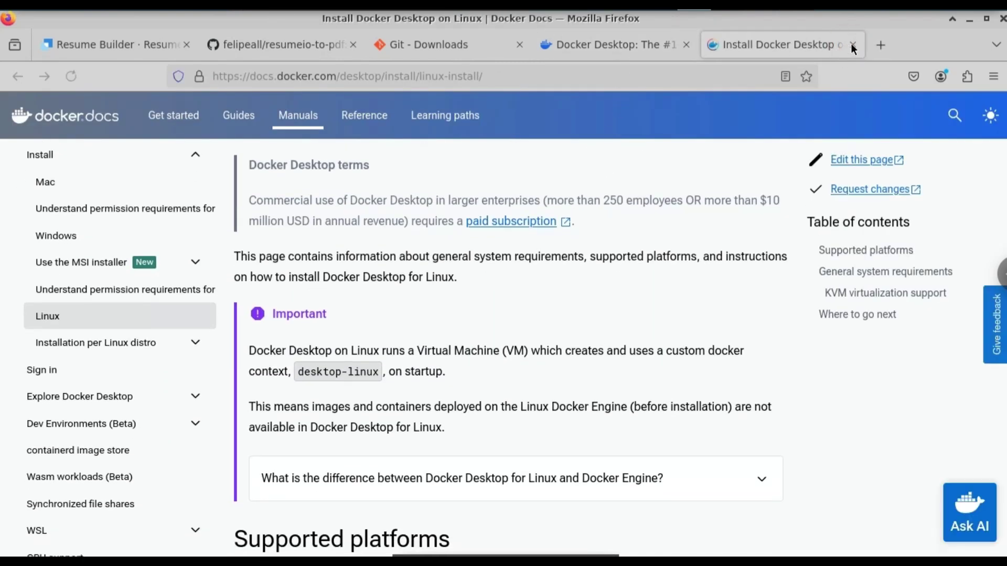
pyautogui.click(853, 45)
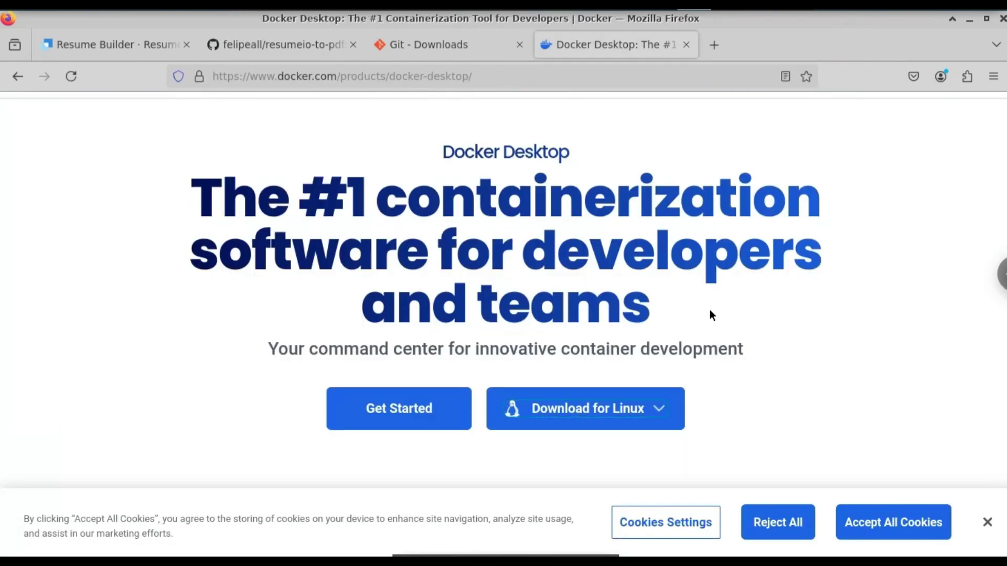
pyautogui.click(585, 408)
pyautogui.scroll(-5, 603, 315)
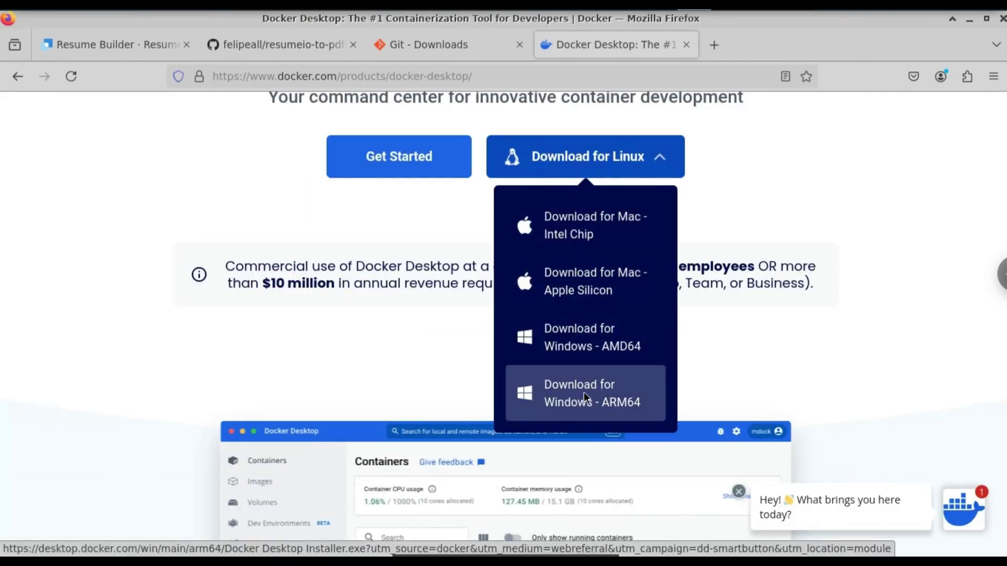
pyautogui.scroll(-2, 585, 388)
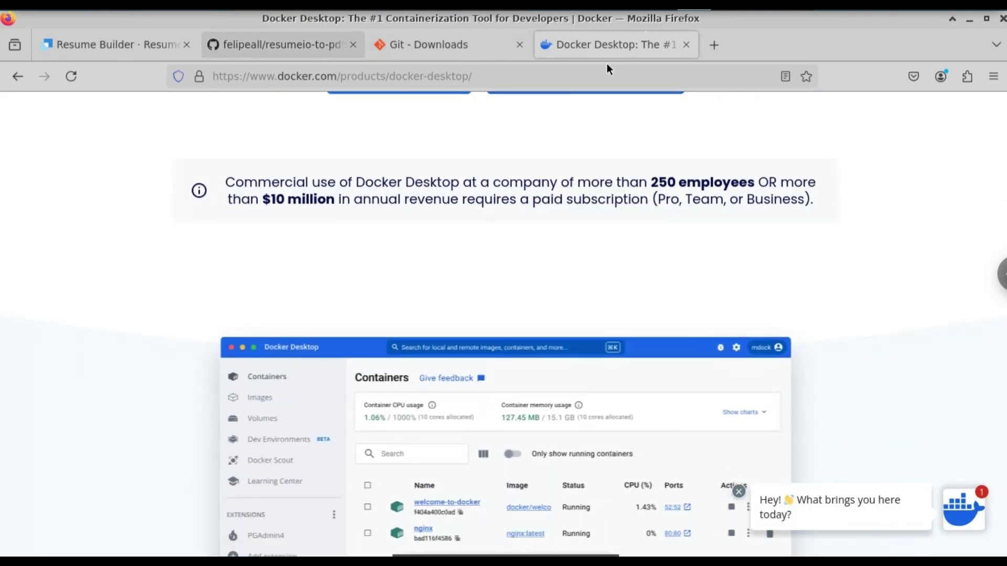
# - Switch to the terminal in the resumeio-to-pdf folder and run "docker" to check that it is installed
pyautogui.click(278, 5)
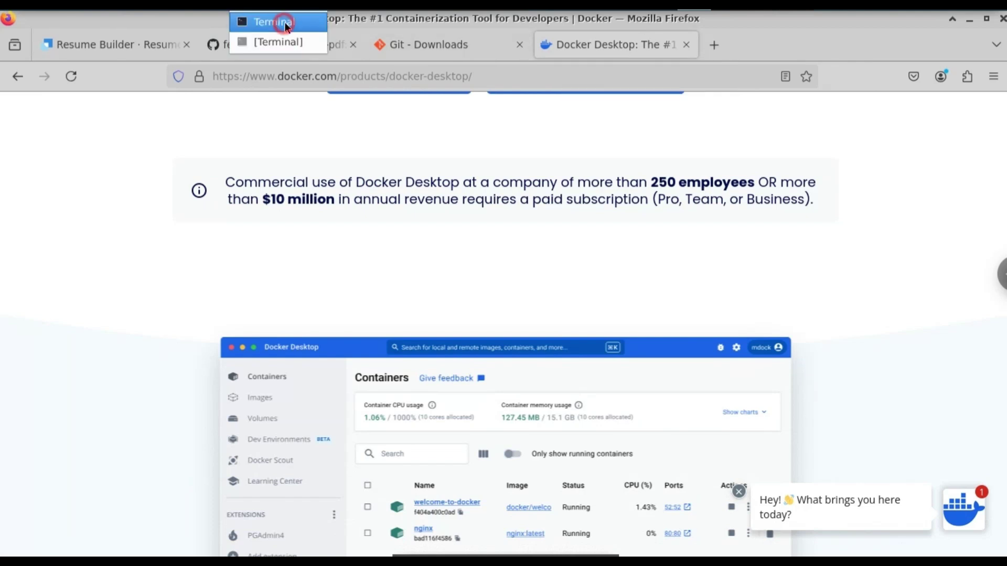
pyautogui.click(283, 21)
pyautogui.write('docker')
pyautogui.press('Return')
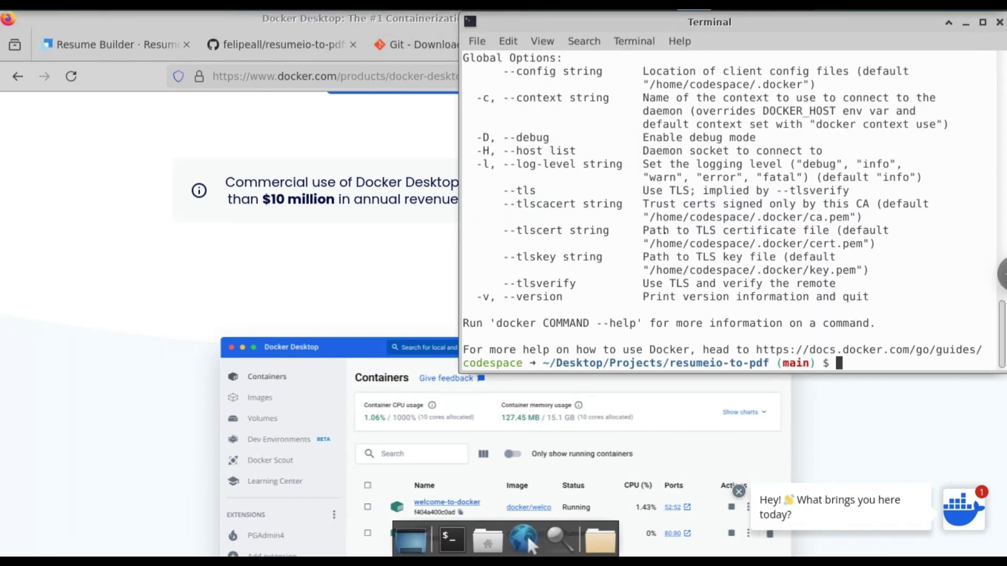
# - Review the docker help output in the terminal and run "clear" to empty the screen
pyautogui.scroll(8, 762, 240)
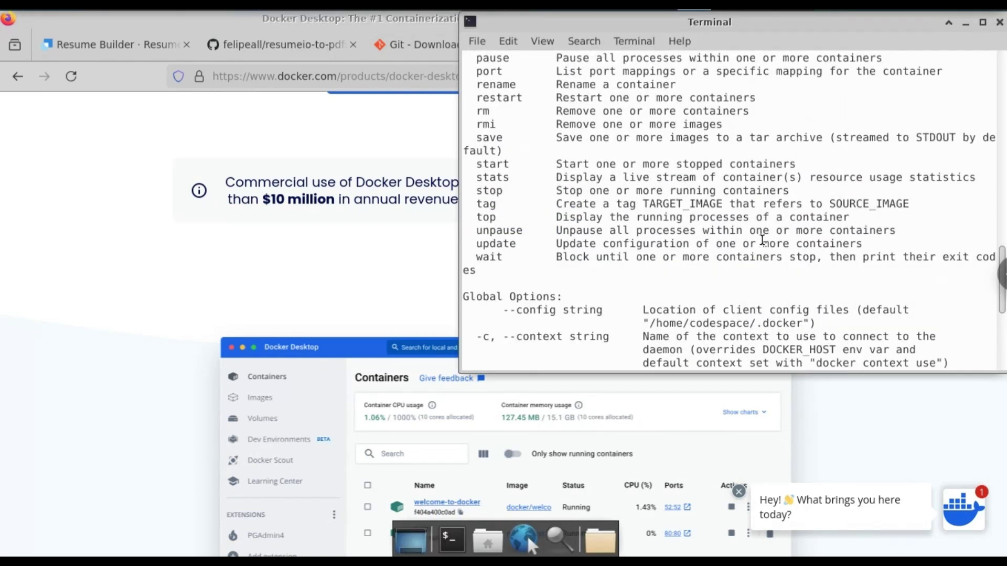
pyautogui.scroll(-8, 742, 215)
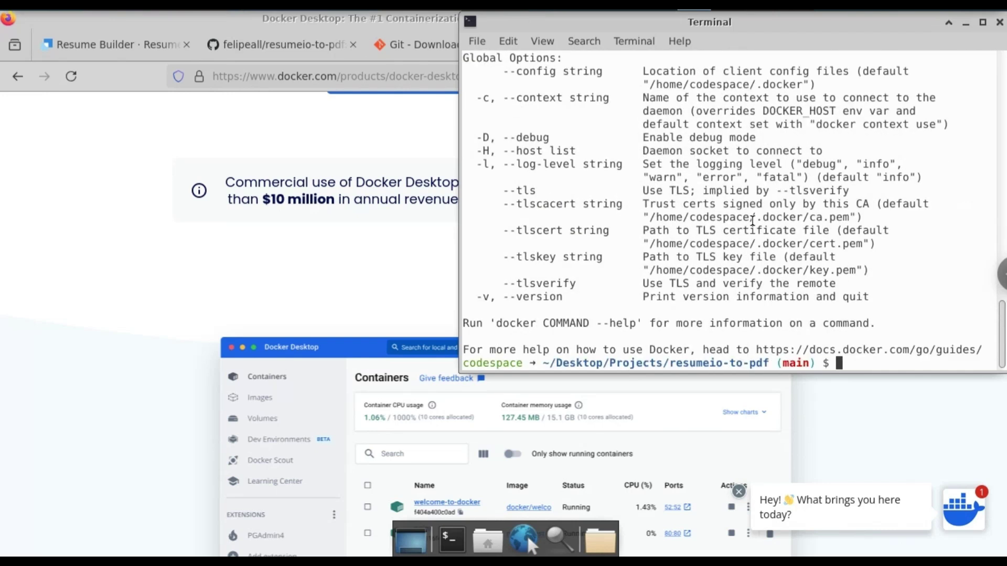
pyautogui.write('clear')
pyautogui.press('Return')
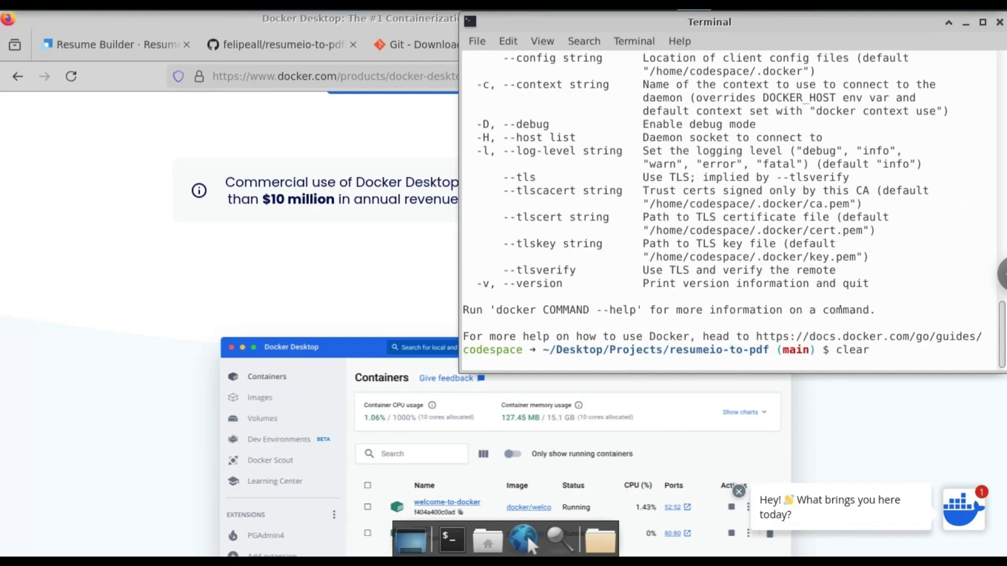
# - Copy the README command "docker build -t resumeio-to-pdf ." and run it in the terminal to build the image
pyautogui.click(525, 537)
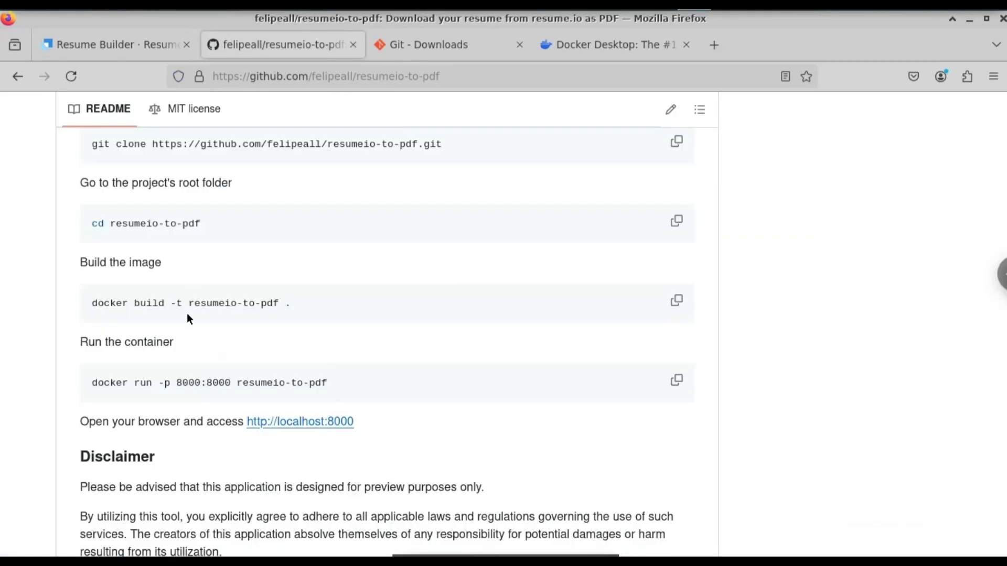
pyautogui.click(679, 299)
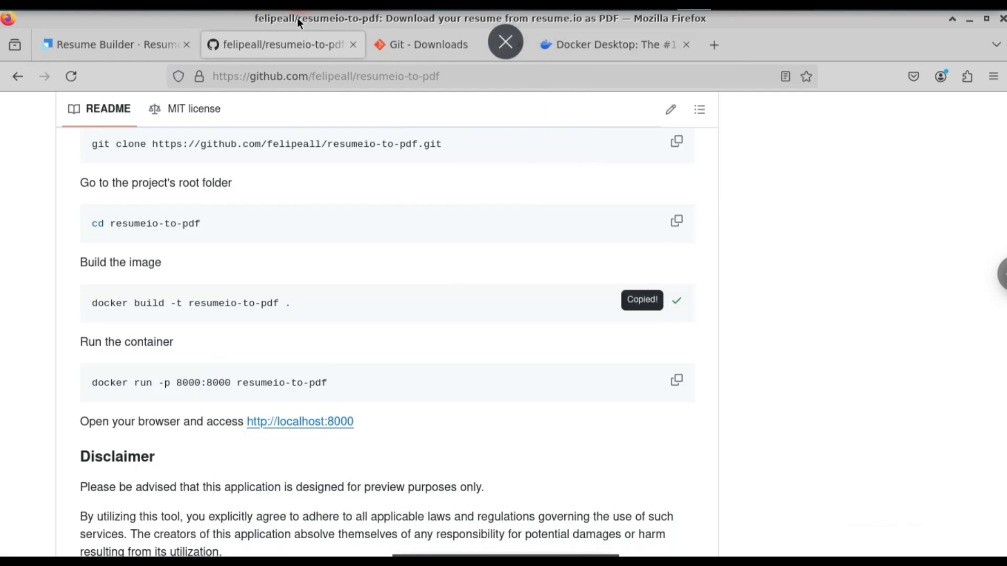
pyautogui.click(281, 17)
pyautogui.click(281, 21)
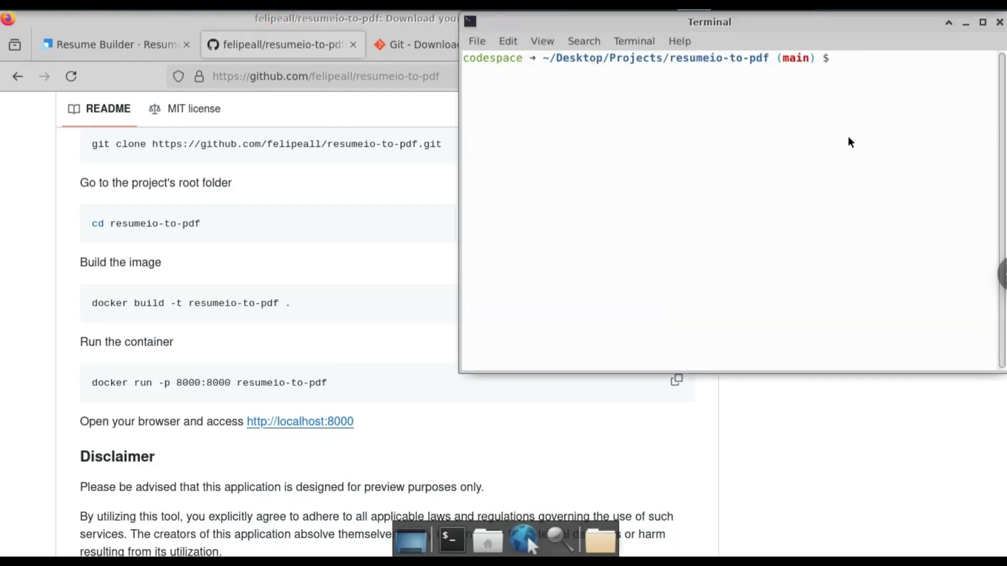
pyautogui.hotkey('ctrl', 'shift', 'v')
pyautogui.press('Return')
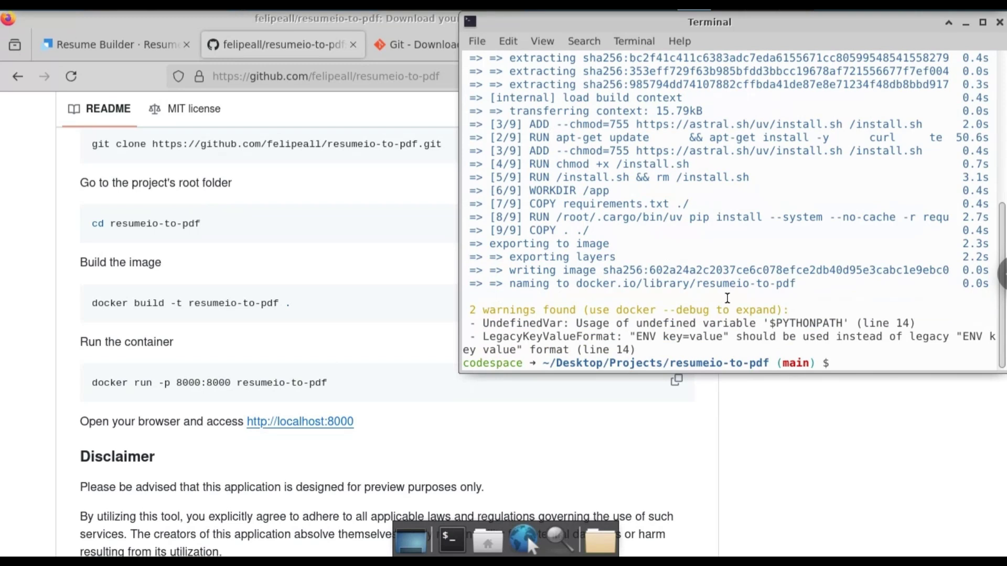
# - List the local Docker images with "docker images", clear the terminal and list them again on the empty screen
pyautogui.write('docker images')
pyautogui.press('Return')
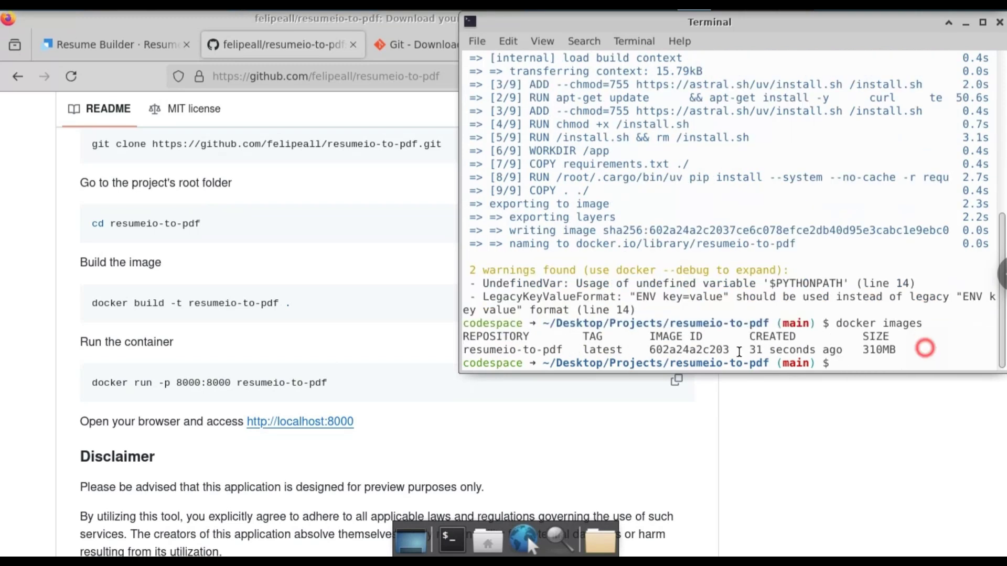
pyautogui.moveTo(769, 350); pyautogui.dragTo(996, 349)
pyautogui.moveTo(488, 340); pyautogui.dragTo(465, 347)
pyautogui.hotkey('ctrl', 'l')
pyautogui.write('docker images')
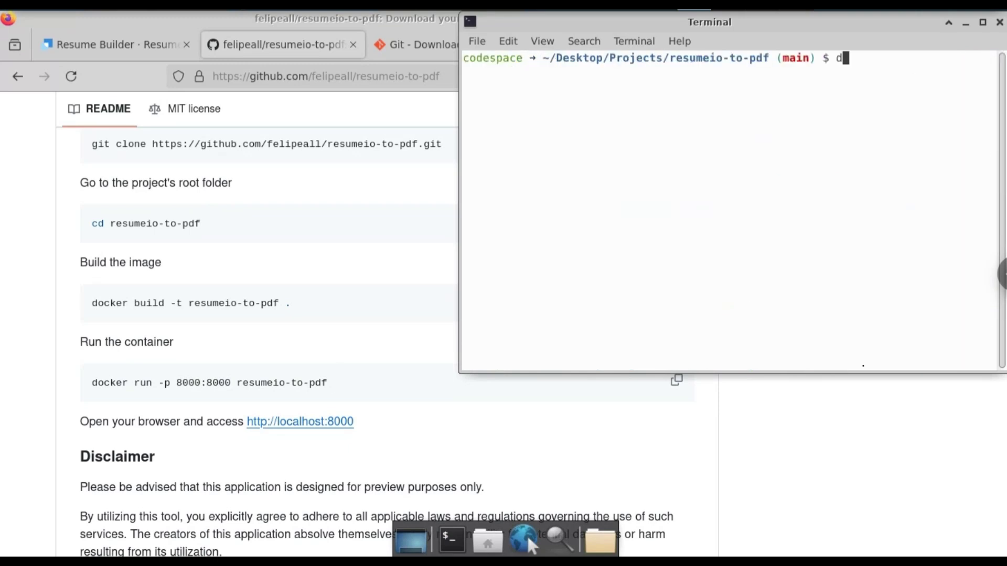
pyautogui.press('Return')
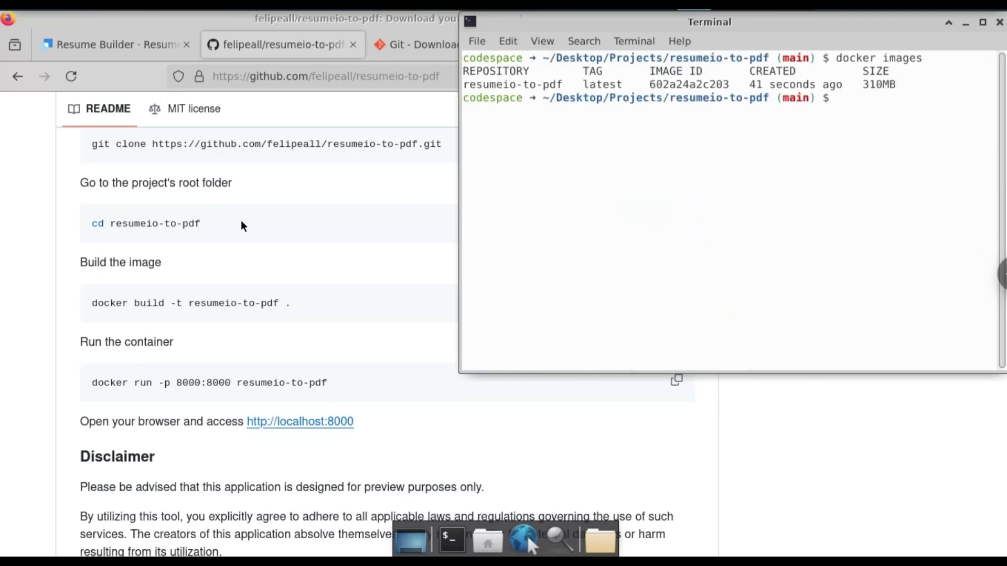
# - Copy the README command "docker run -p 8000:8000 resumeio-to-pdf" and run it in the terminal to start the container
pyautogui.click(11, 331)
pyautogui.click(677, 381)
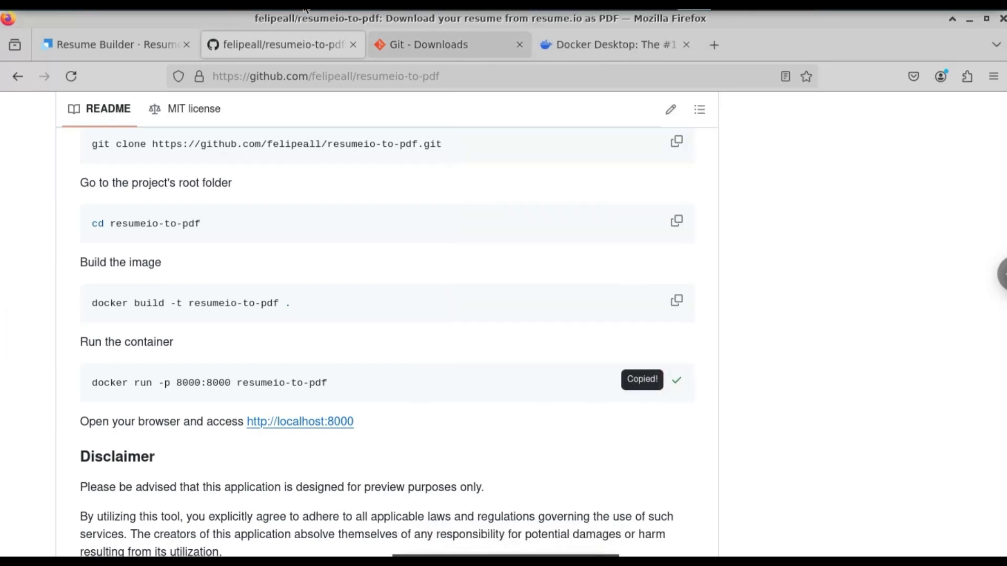
pyautogui.click(273, 21)
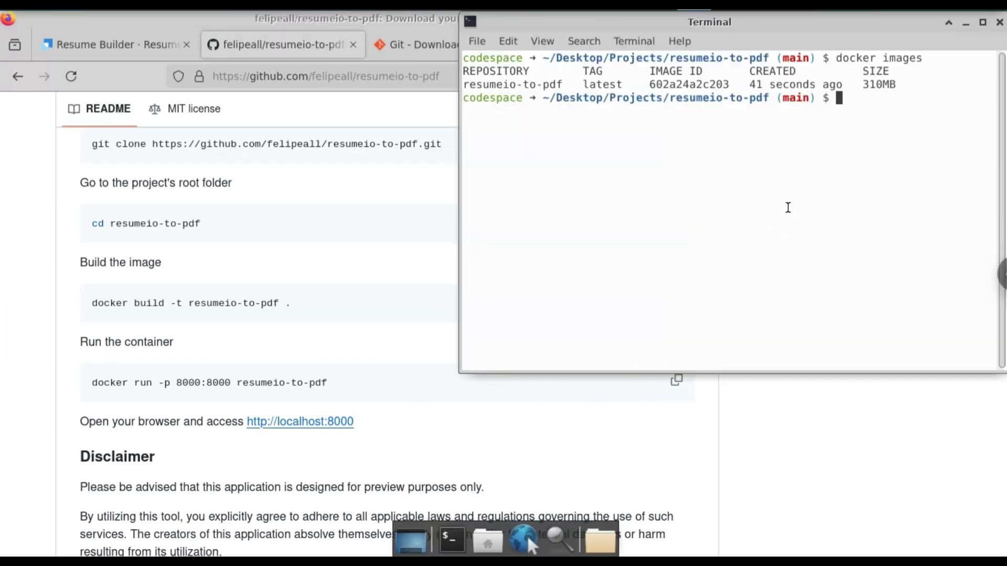
pyautogui.hotkey('ctrl', 'shift', 'v')
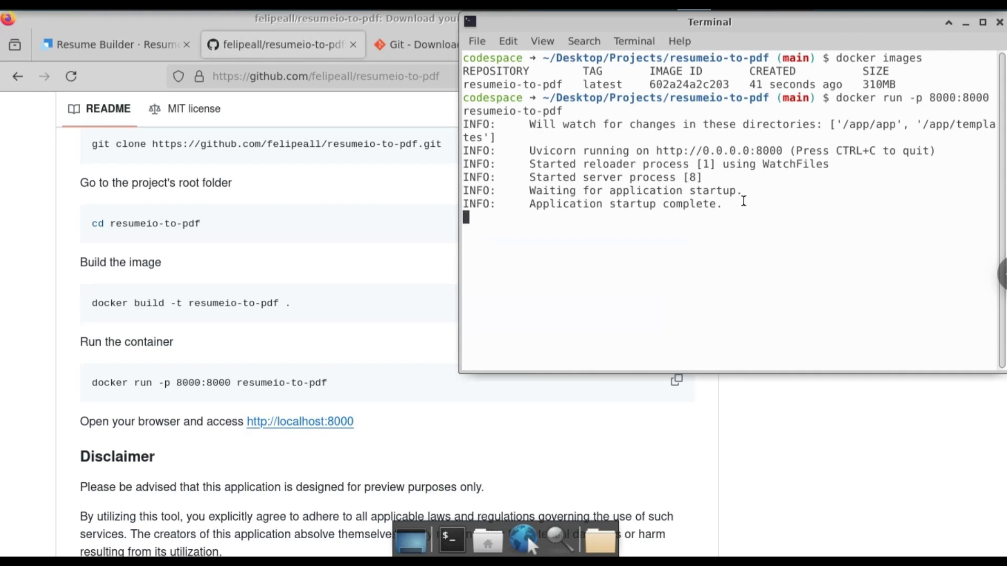
pyautogui.click(313, 304)
pyautogui.scroll(-3, 313, 303)
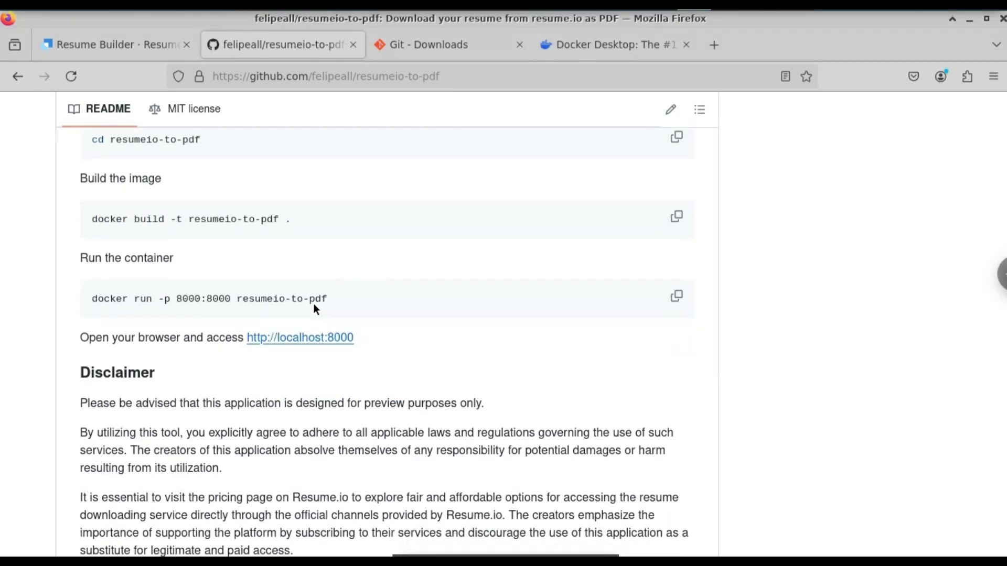
pyautogui.click(311, 339)
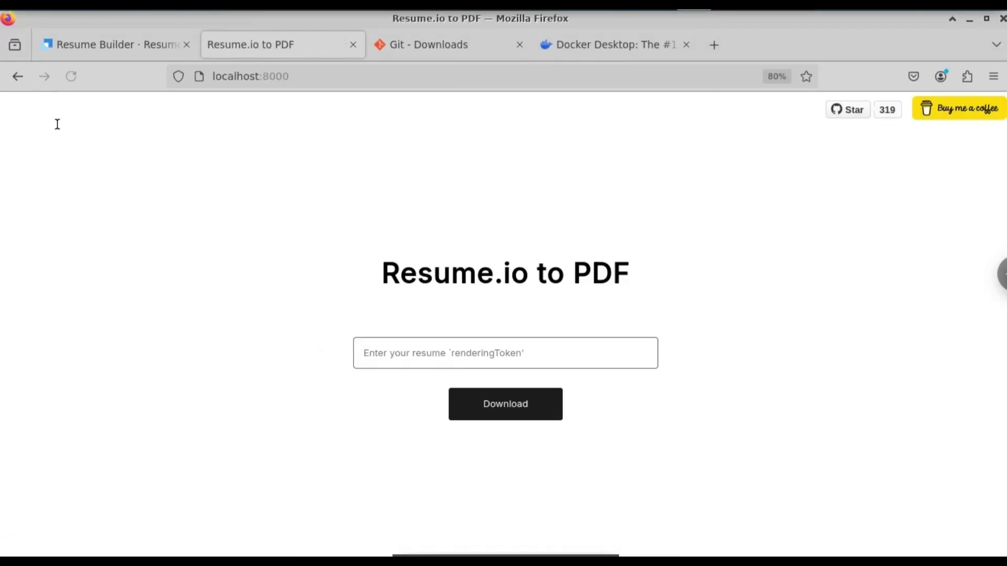
pyautogui.click(18, 76)
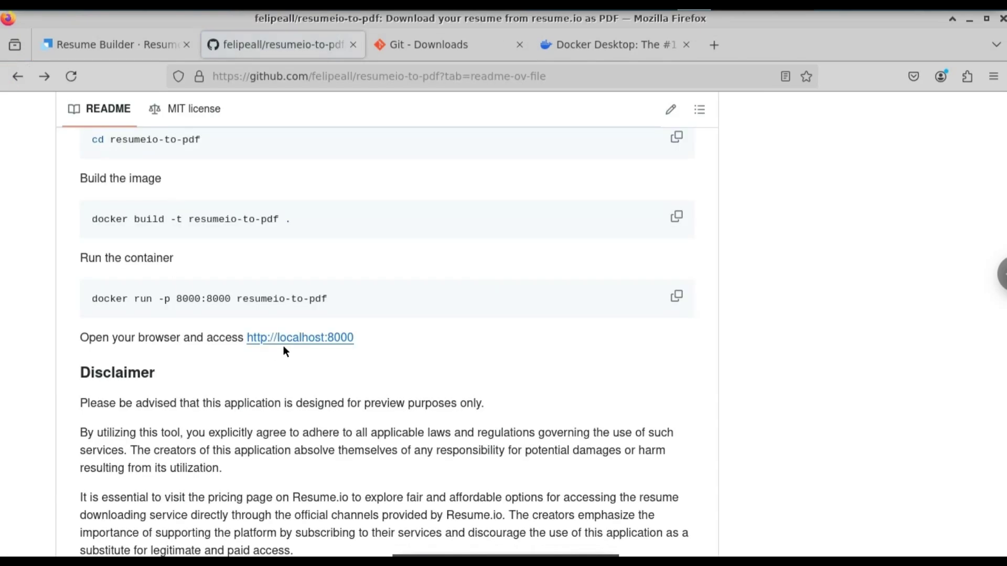
pyautogui.rightClick(297, 347)
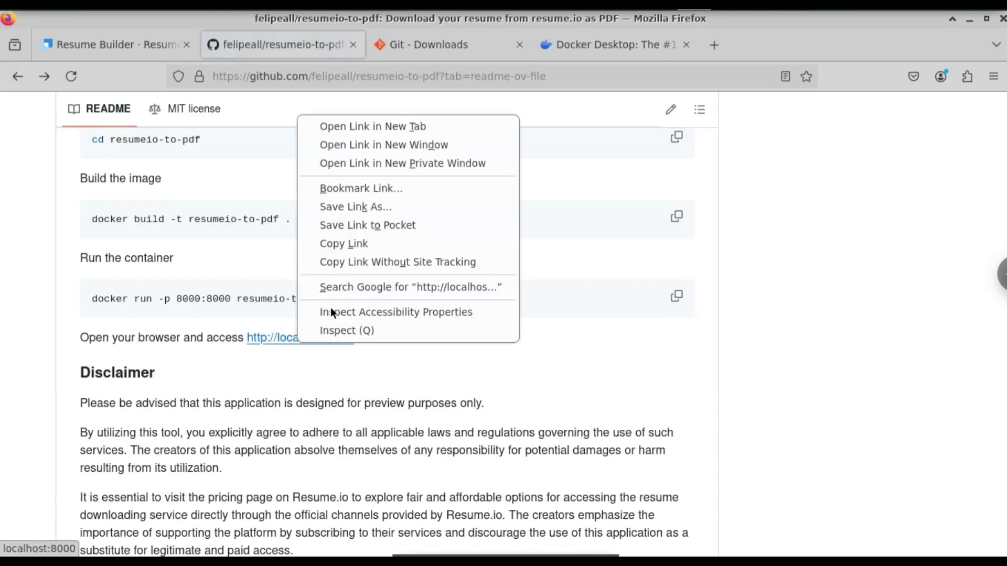
pyautogui.click(357, 122)
pyautogui.hotkey('ctrl', 'Tab')
pyautogui.click(442, 343)
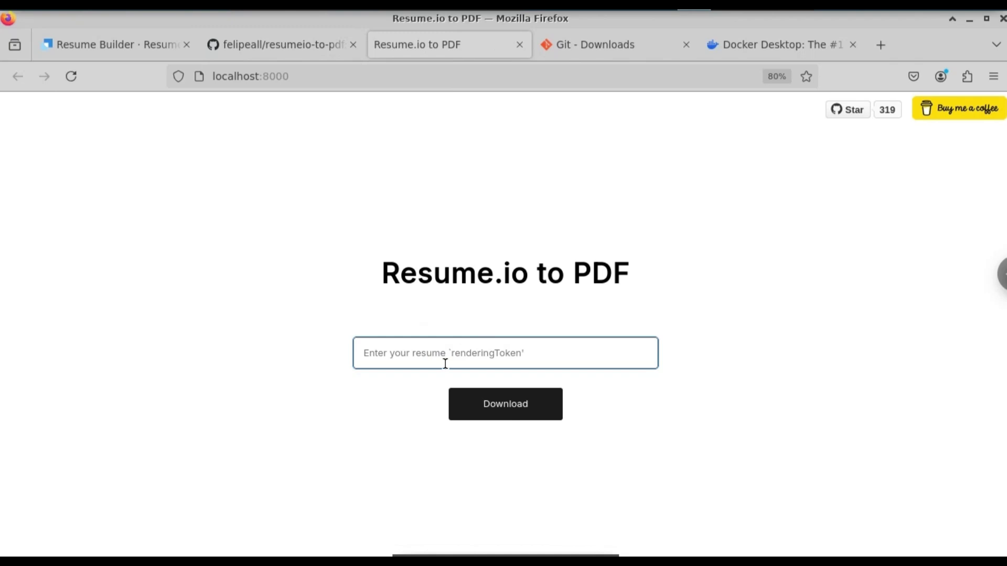
# - Return to the Resume.io dashboard from the resume editor and open the developer tools' Network view on it
pyautogui.click(137, 41)
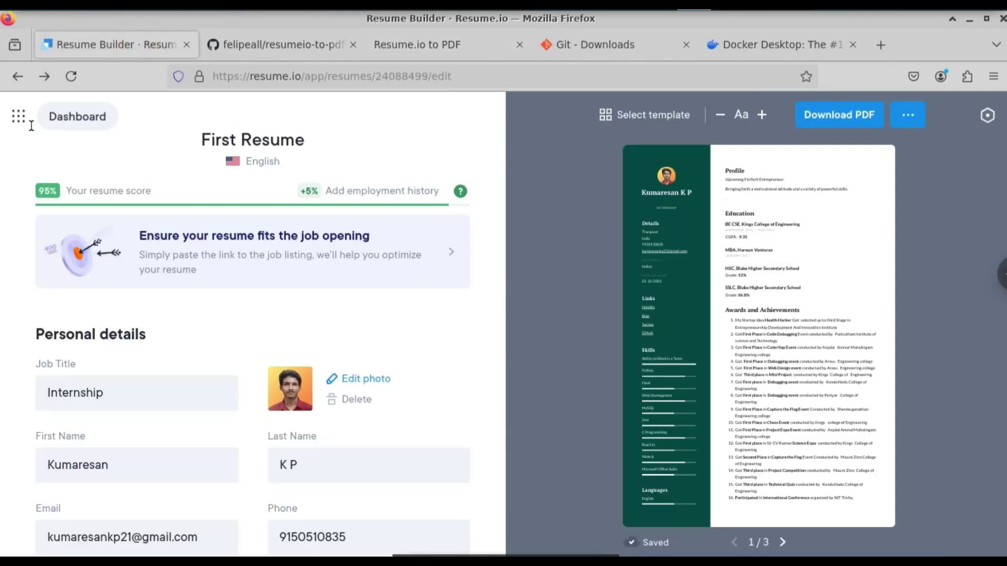
pyautogui.click(17, 76)
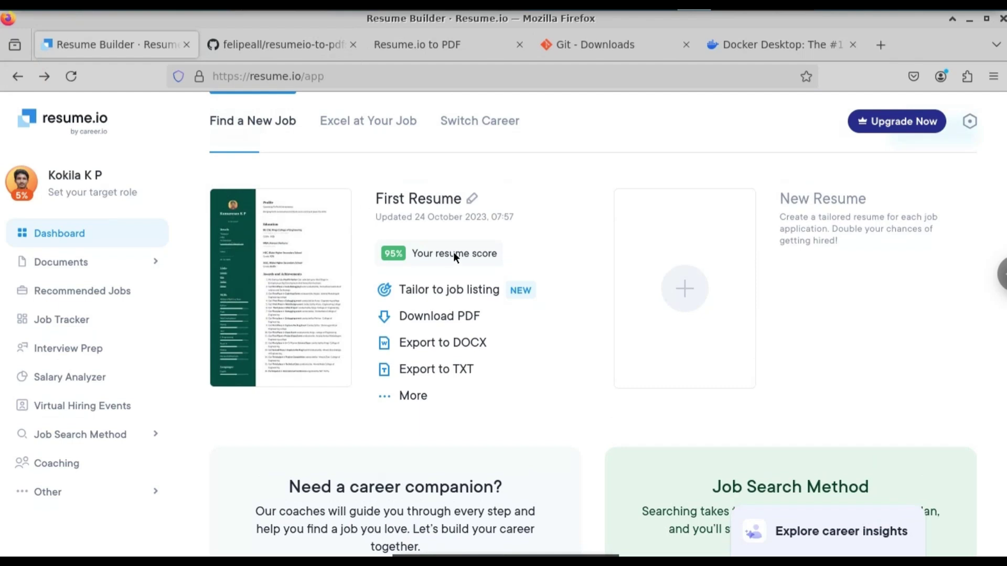
pyautogui.scroll(2, 452, 253)
pyautogui.rightClick(570, 195)
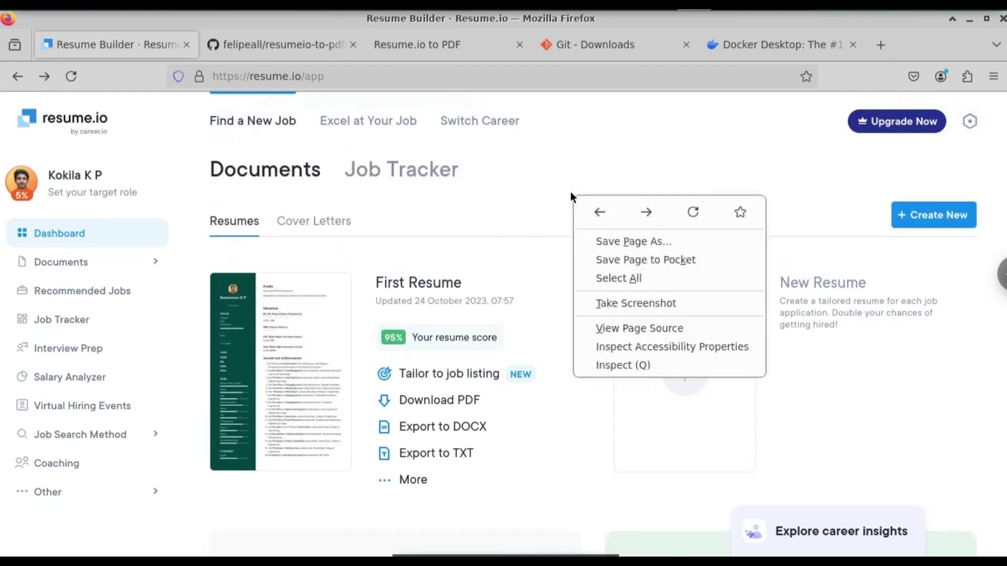
pyautogui.click(624, 364)
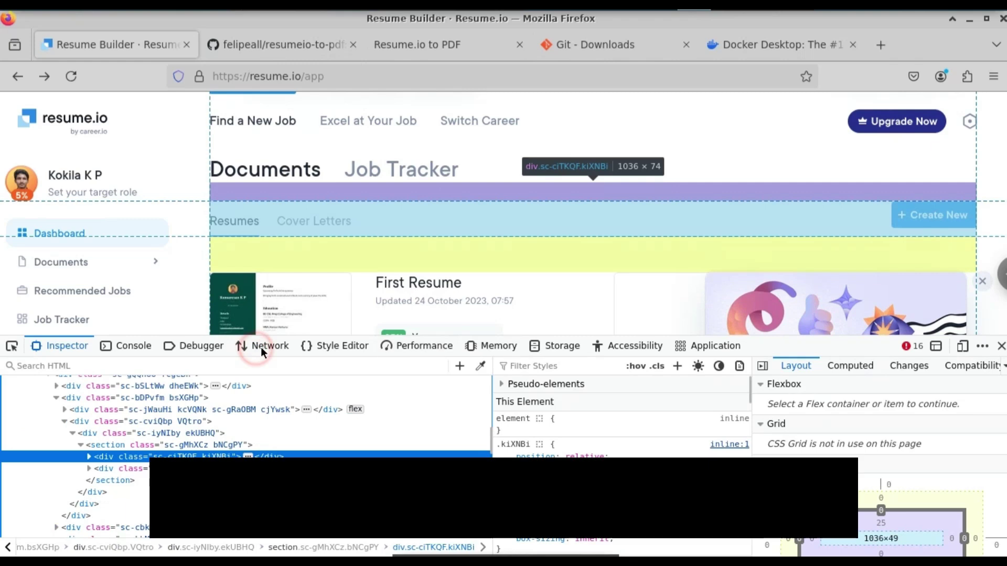
pyautogui.click(260, 347)
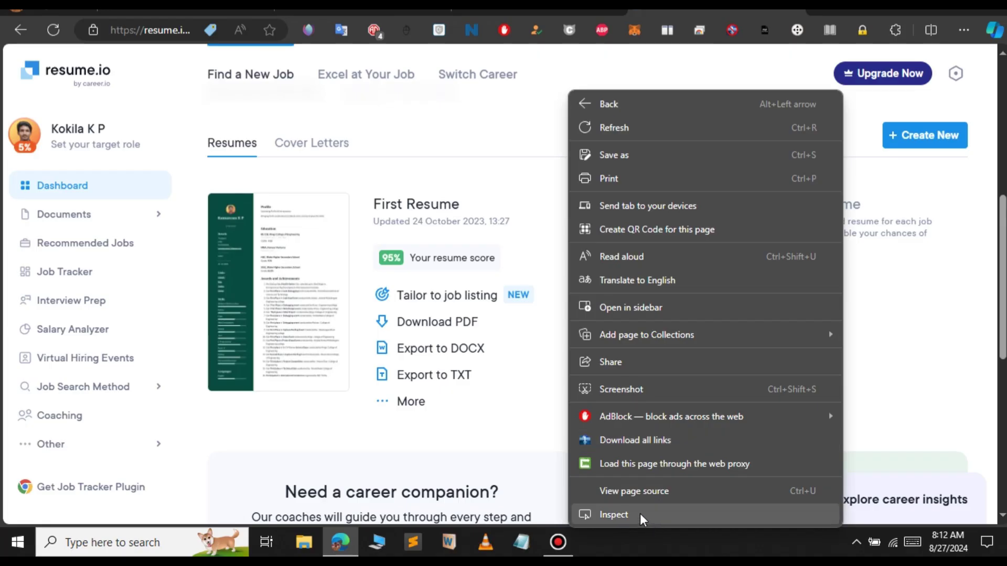
# - In Microsoft Edge, inspect the Resume.io dashboard and reload the page to record its network requests
pyautogui.click(640, 514)
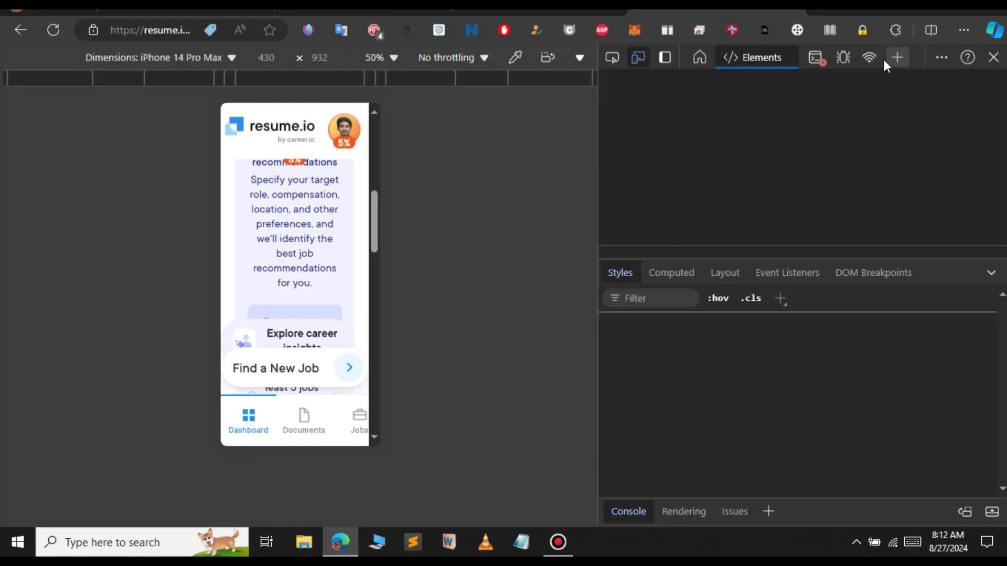
pyautogui.click(869, 62)
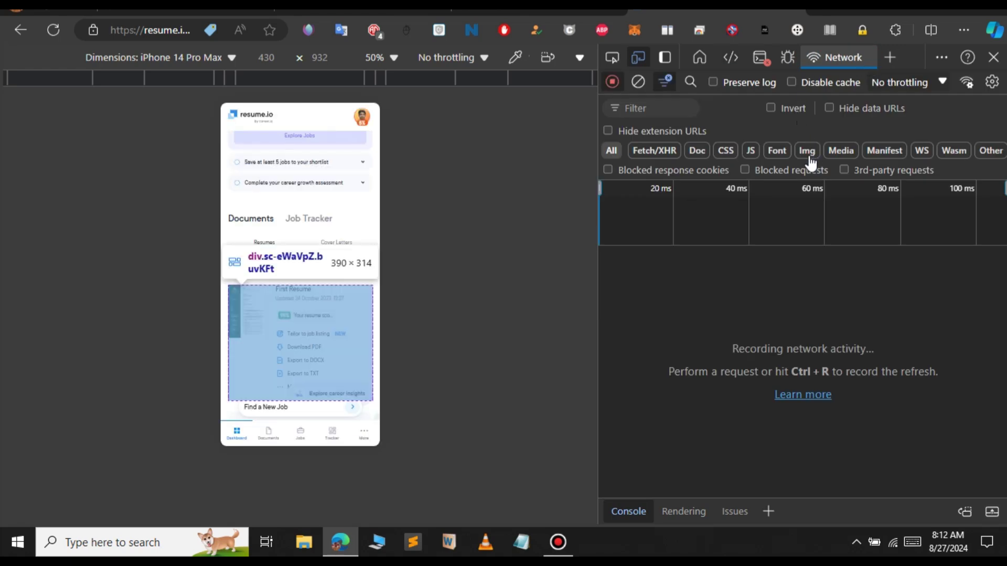
pyautogui.click(54, 30)
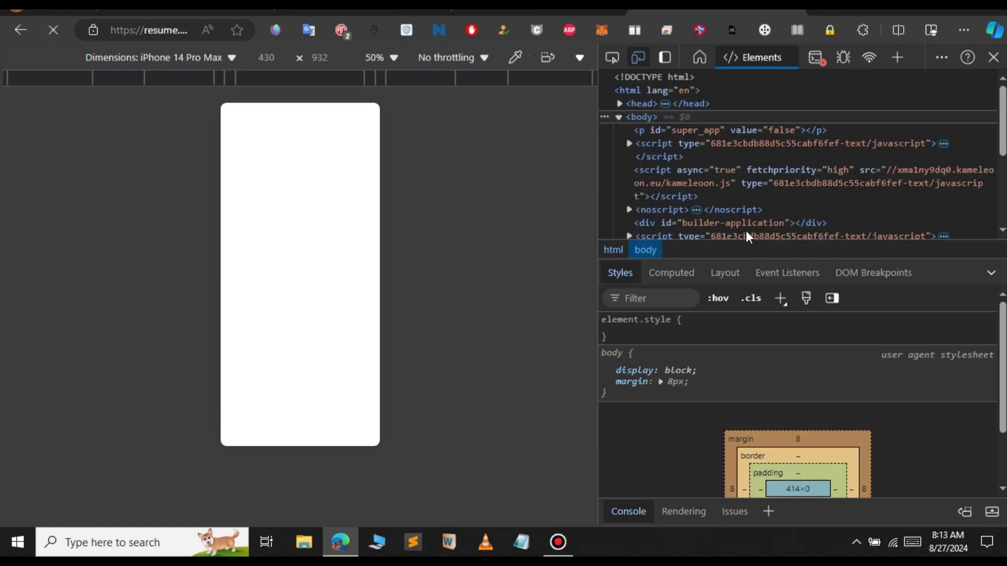
pyautogui.click(870, 58)
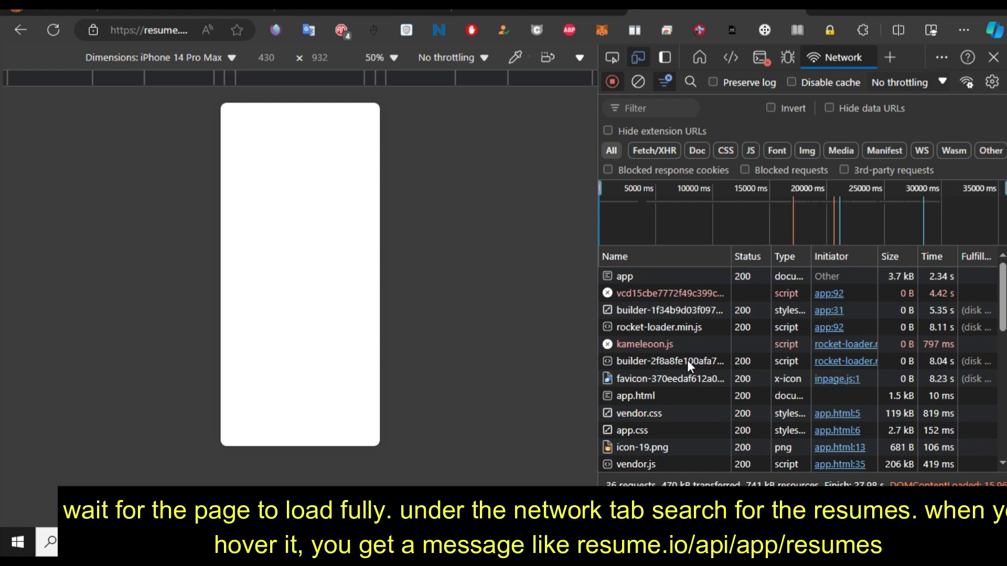
pyautogui.scroll(-3, 647, 341)
pyautogui.scroll(3, 647, 341)
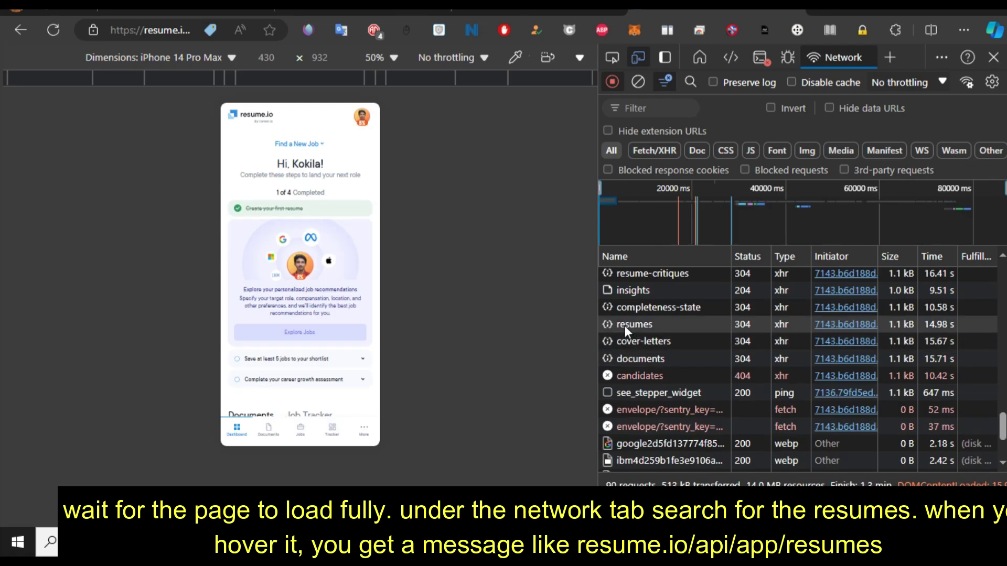
pyautogui.moveTo(623, 325)
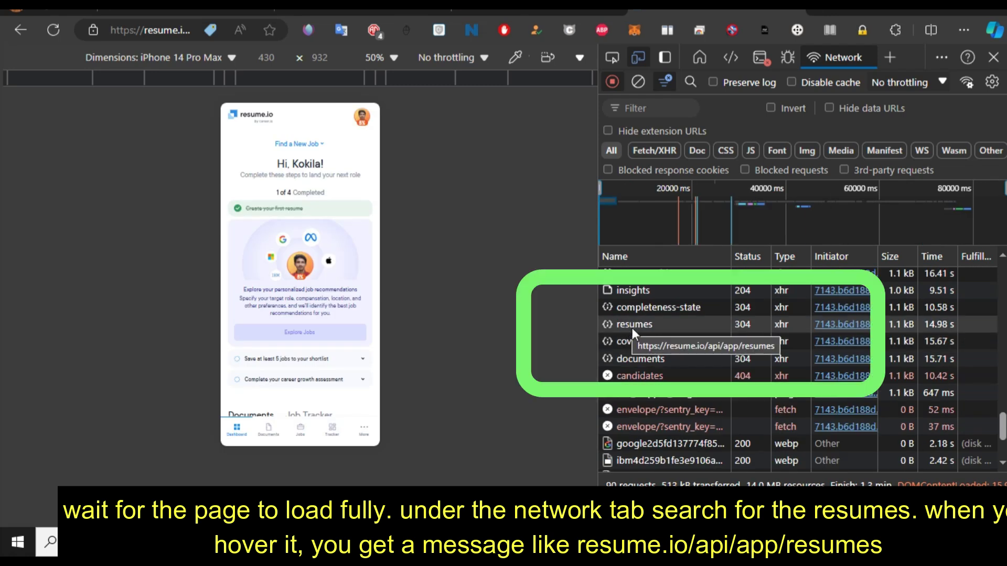
pyautogui.click(633, 325)
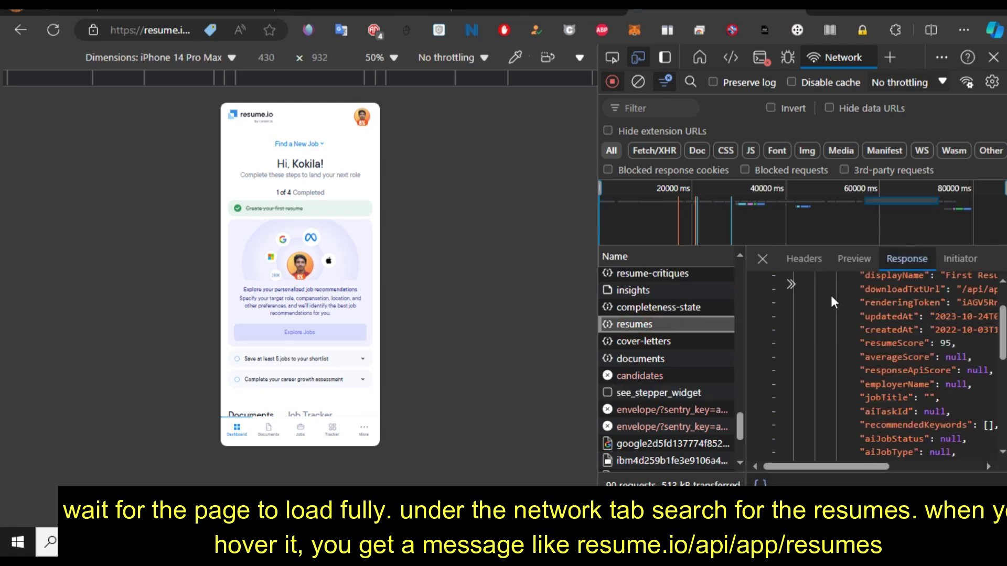
# - Copy the resume's renderingToken value from the response of the "resumes" request
pyautogui.click(819, 271)
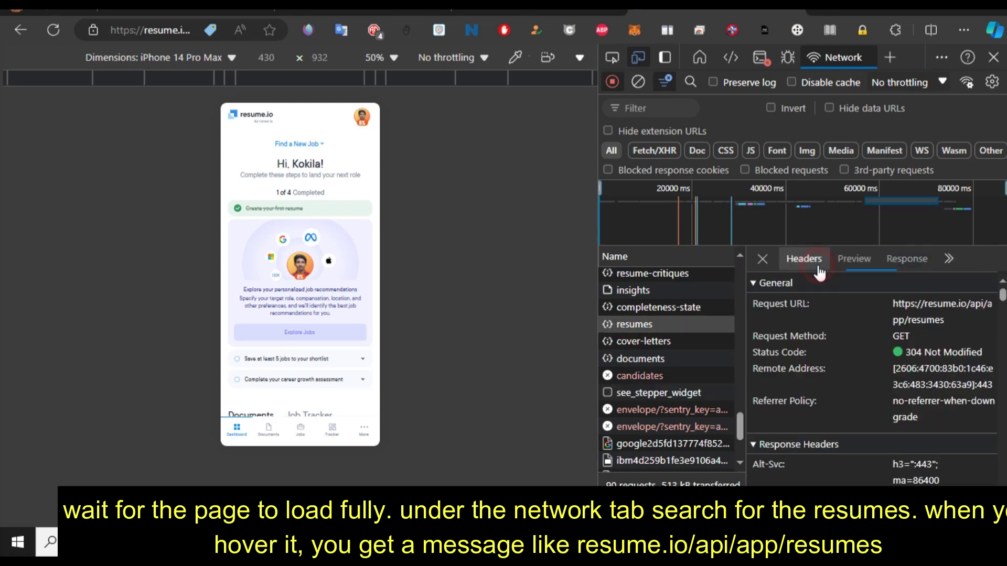
pyautogui.click(905, 270)
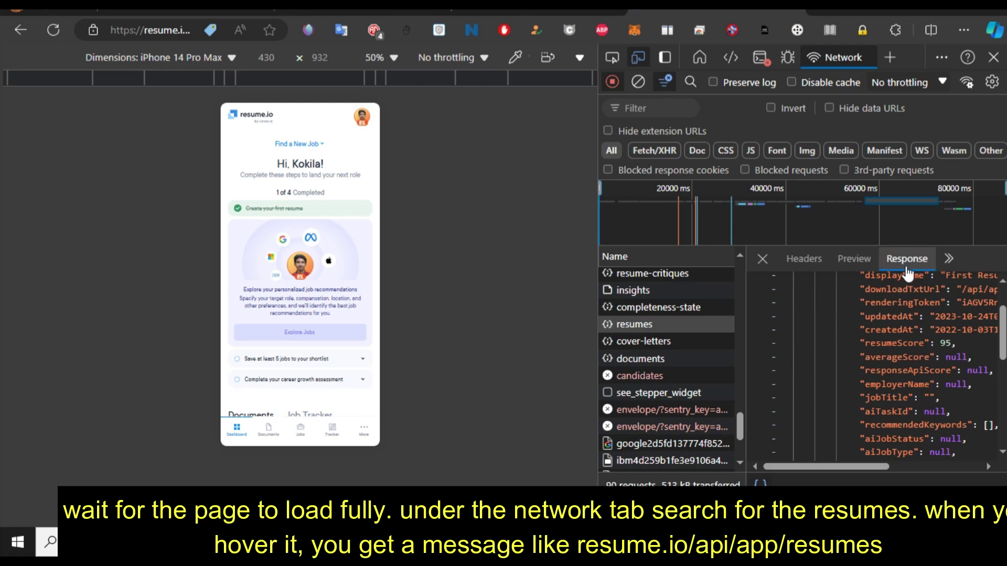
pyautogui.scroll(-2, 920, 367)
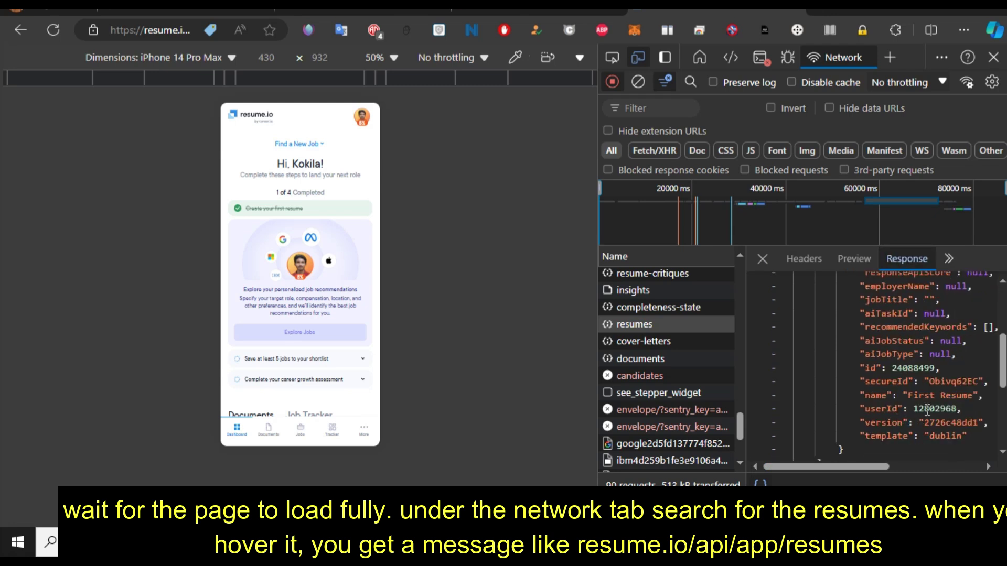
pyautogui.moveTo(864, 466); pyautogui.dragTo(892, 468)
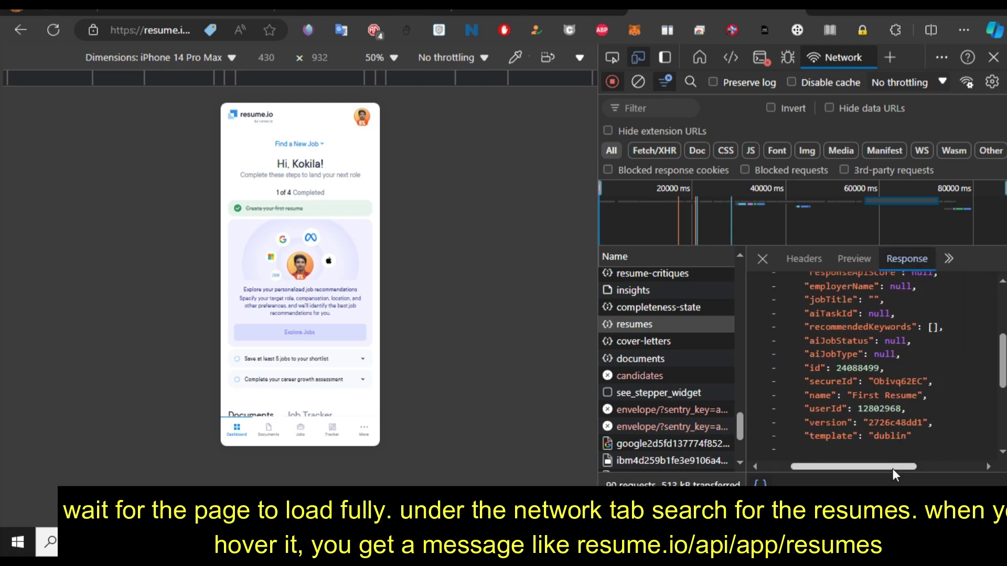
pyautogui.scroll(-5, 885, 416)
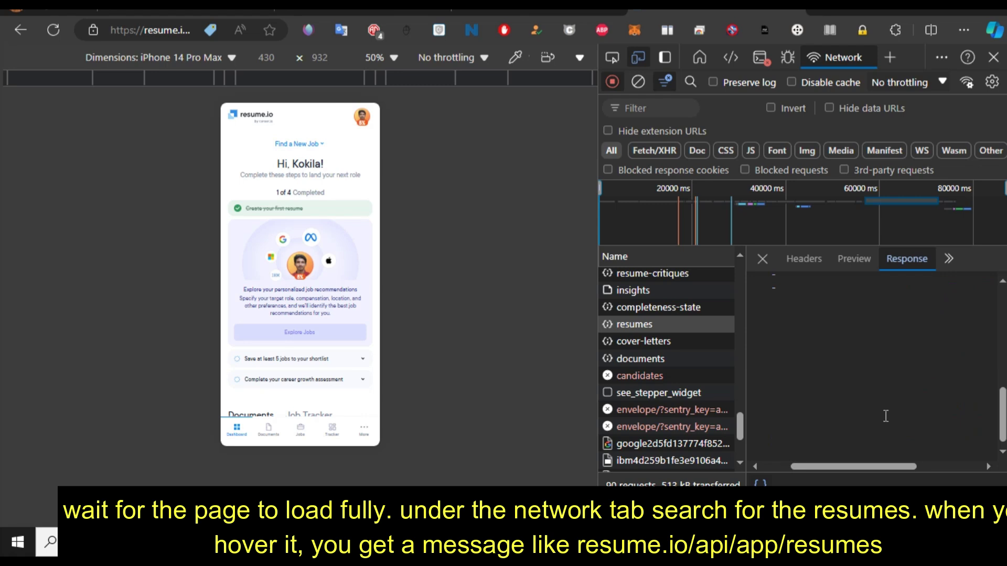
pyautogui.scroll(5, 885, 415)
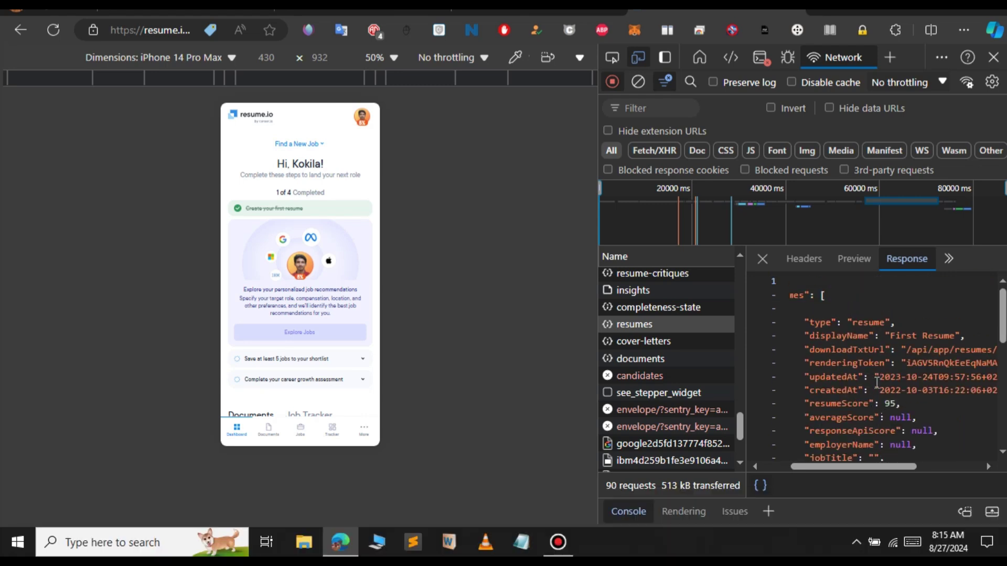
pyautogui.moveTo(864, 464); pyautogui.dragTo(869, 464)
pyautogui.moveTo(898, 363); pyautogui.dragTo(980, 363)
pyautogui.hotkey('ctrl', 'c')
pyautogui.scroll(2, 638, 423)
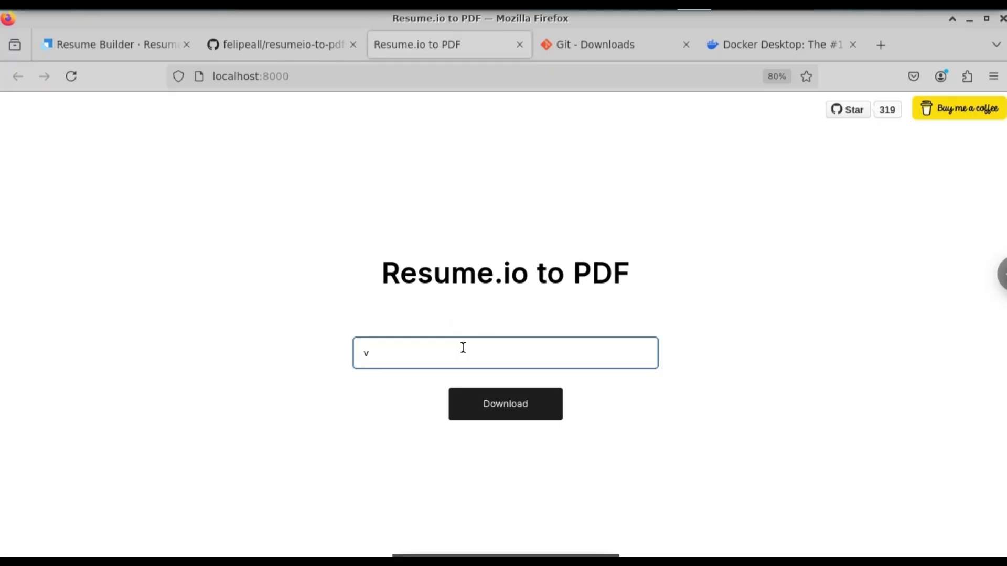
# - Paste the resume's renderingToken into the Resume.io to PDF field in Firefox and generate the PDF
pyautogui.press('BackSpace')
pyautogui.hotkey('ctrl', 'v')
pyautogui.click(491, 412)
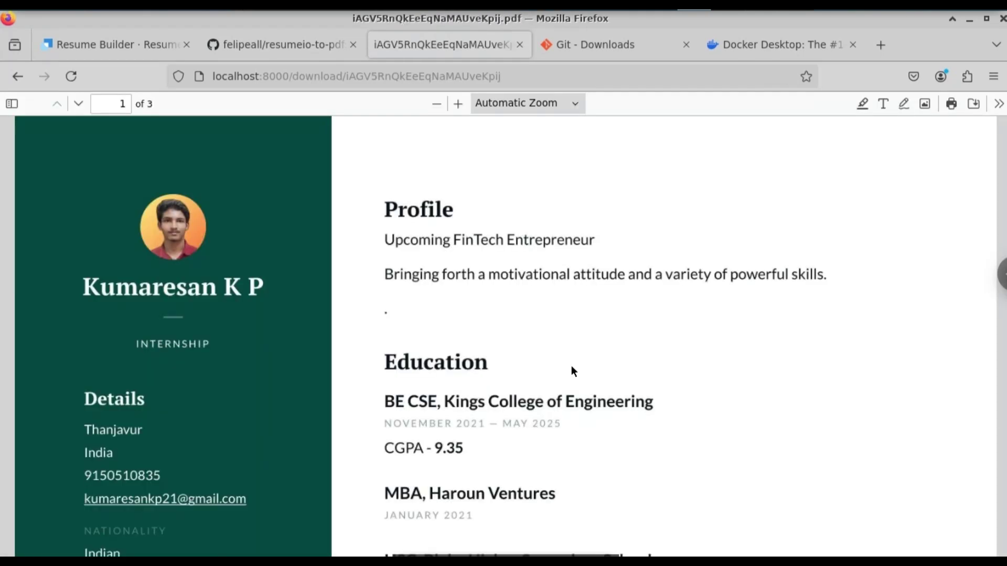
# - Look over the generated resume PDF and save it to the Downloads folder as resume-my.pdf
pyautogui.scroll(-12, 372, 281)
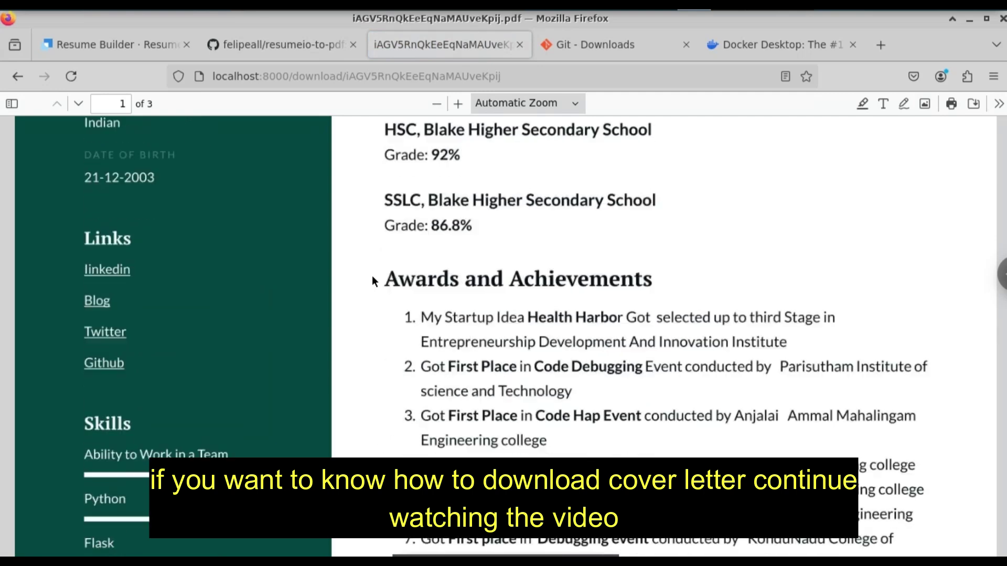
pyautogui.scroll(6, 373, 281)
pyautogui.scroll(6, 372, 277)
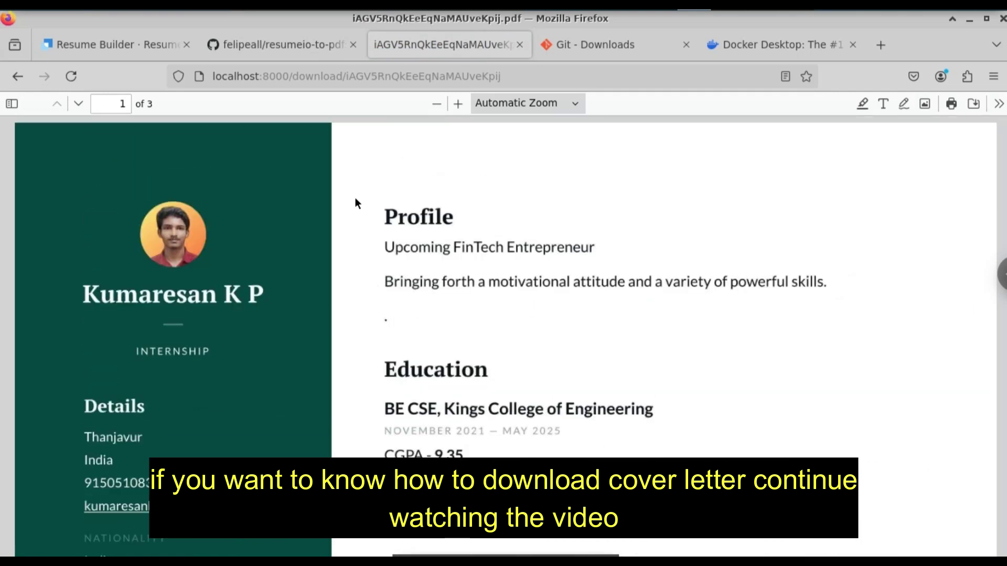
pyautogui.click(972, 104)
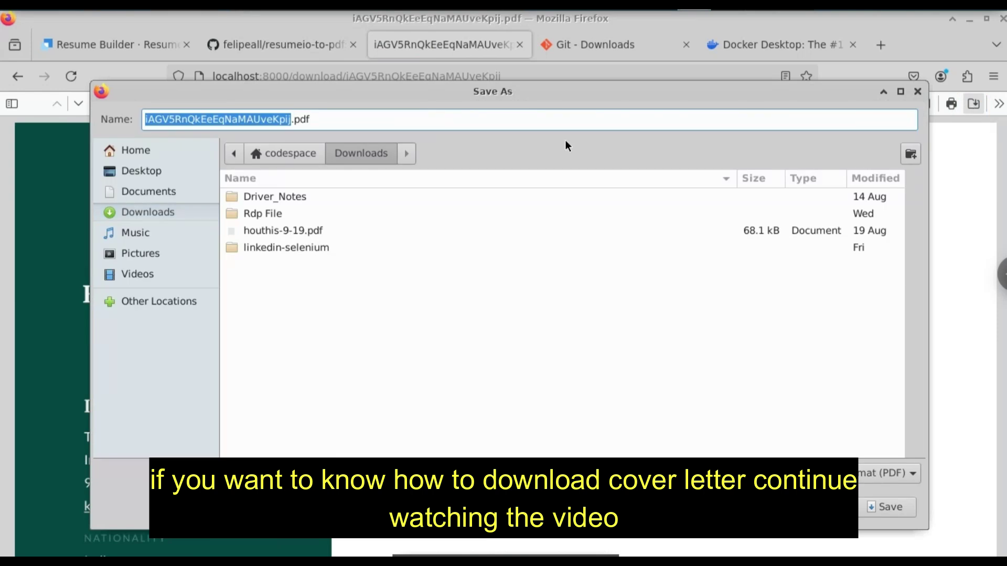
pyautogui.write('resume.')
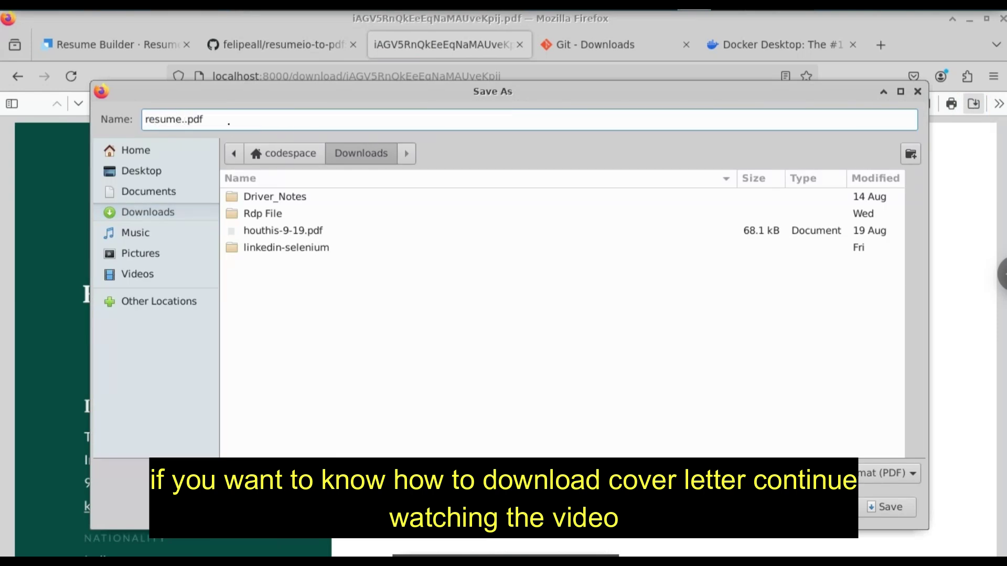
pyautogui.press('BackSpace')
pyautogui.write('-my')
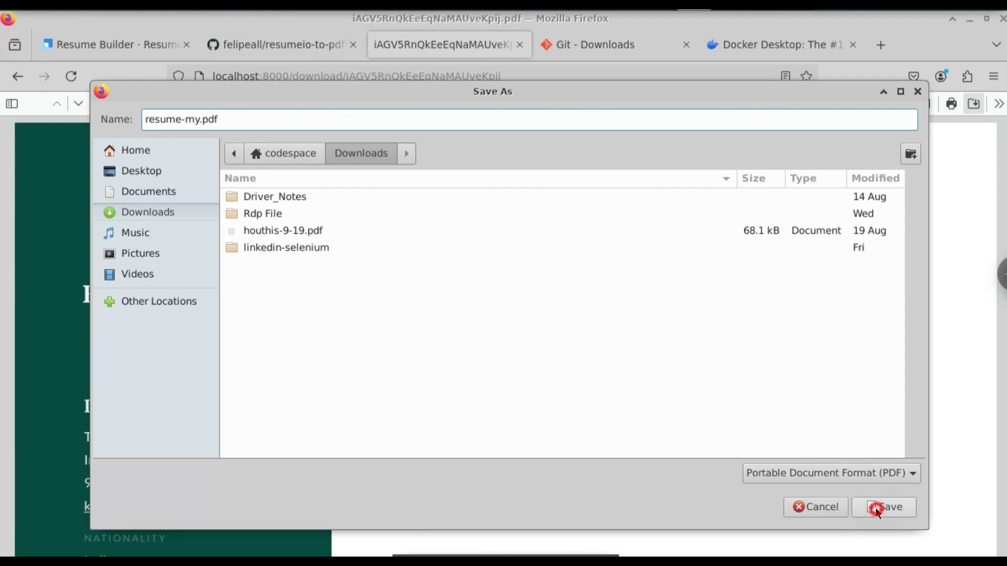
pyautogui.click(876, 508)
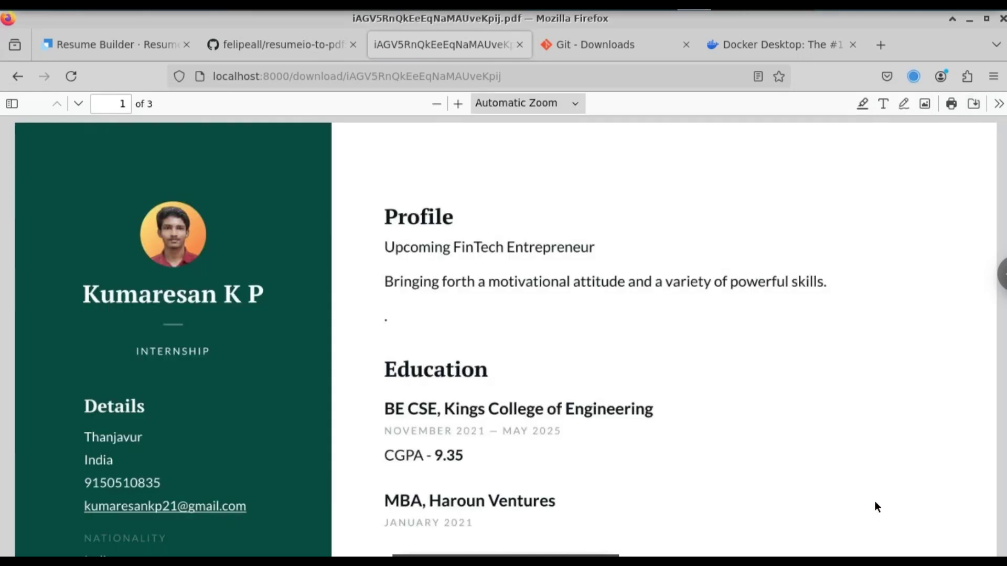
# - Minimize Firefox and open resume-my.pdf from the Downloads folder with Google Chrome
pyautogui.click(968, 20)
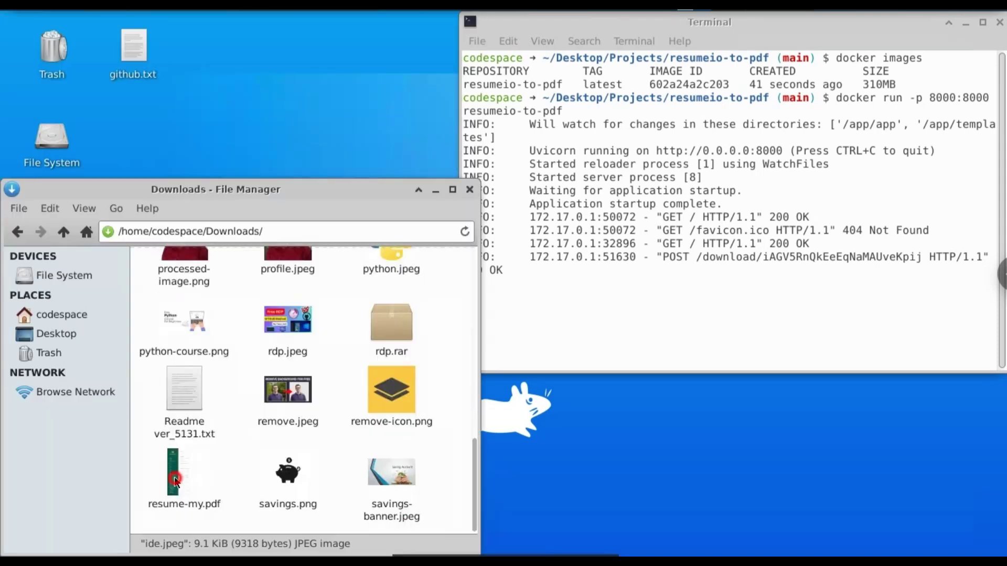
pyautogui.click(174, 477)
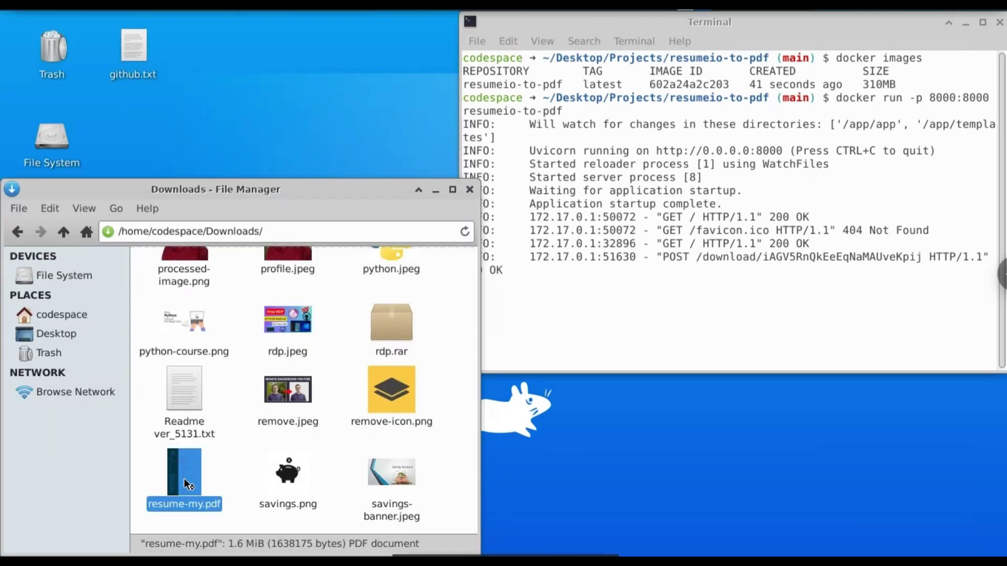
pyautogui.rightClick(185, 480)
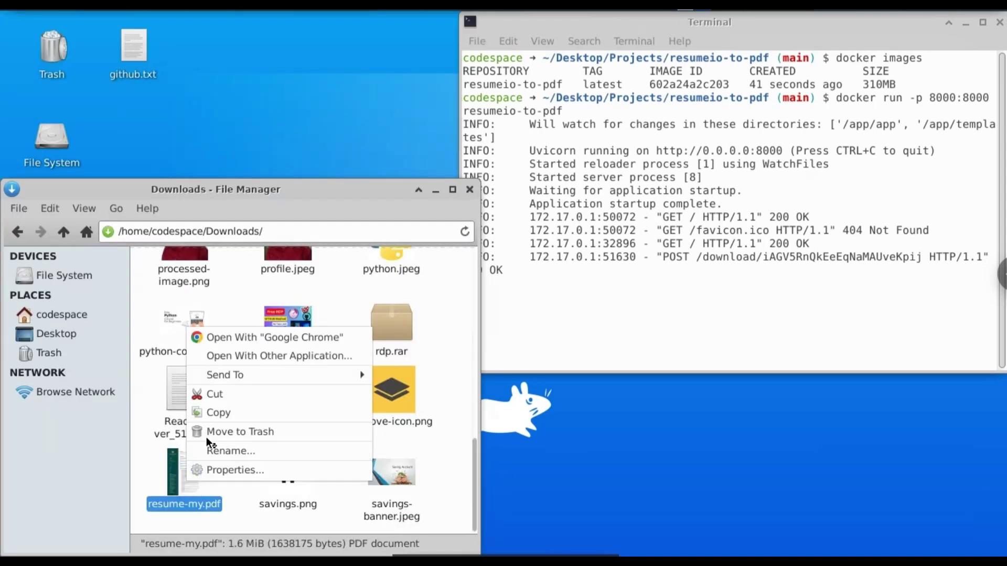
pyautogui.click(261, 338)
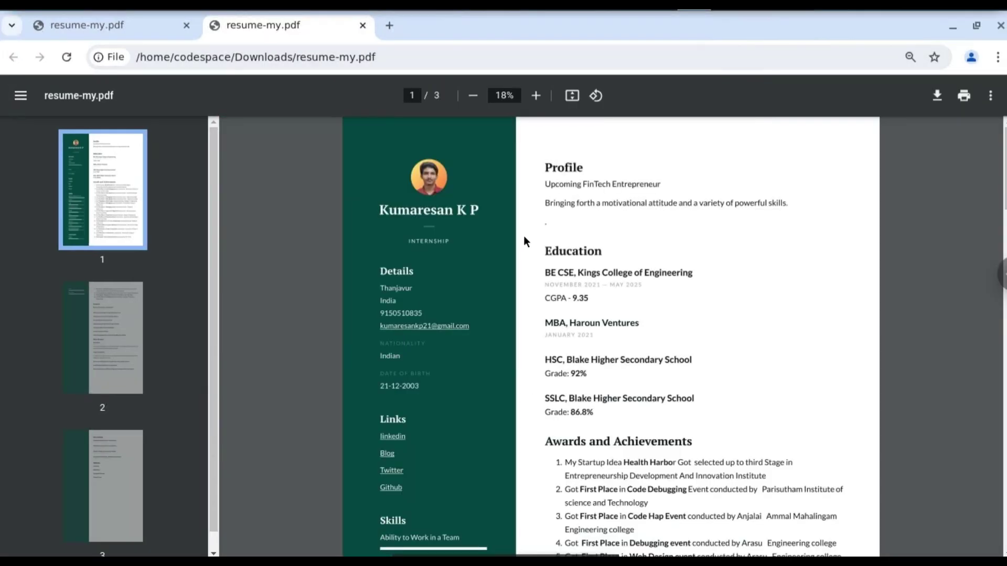
# - Review the resume PDF's details, skills and awards, check that its text is selectable, and open its LinkedIn link
pyautogui.scroll(-10, 527, 242)
pyautogui.scroll(8, 587, 251)
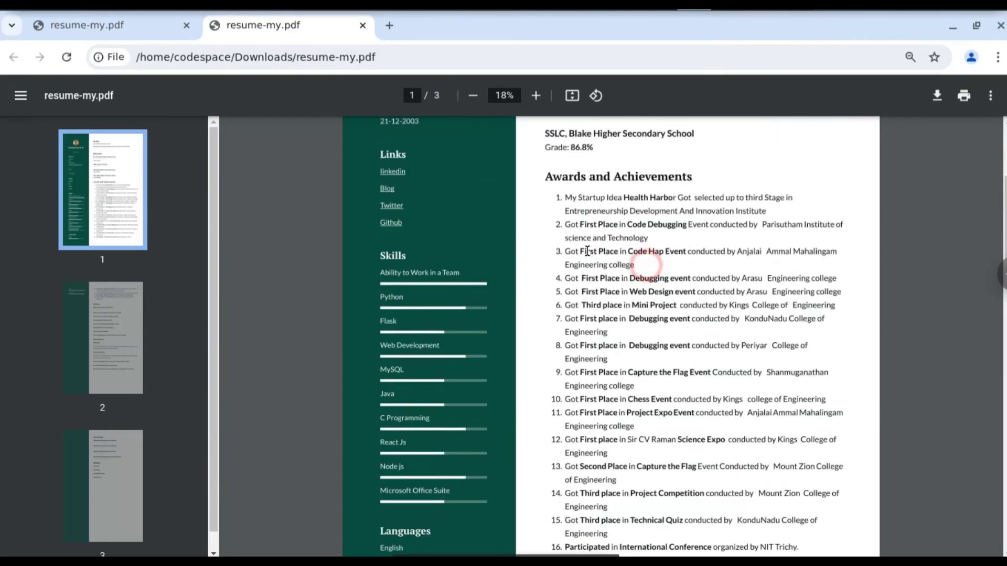
pyautogui.moveTo(569, 195); pyautogui.dragTo(531, 295)
pyautogui.click(535, 231)
pyautogui.scroll(5, 487, 294)
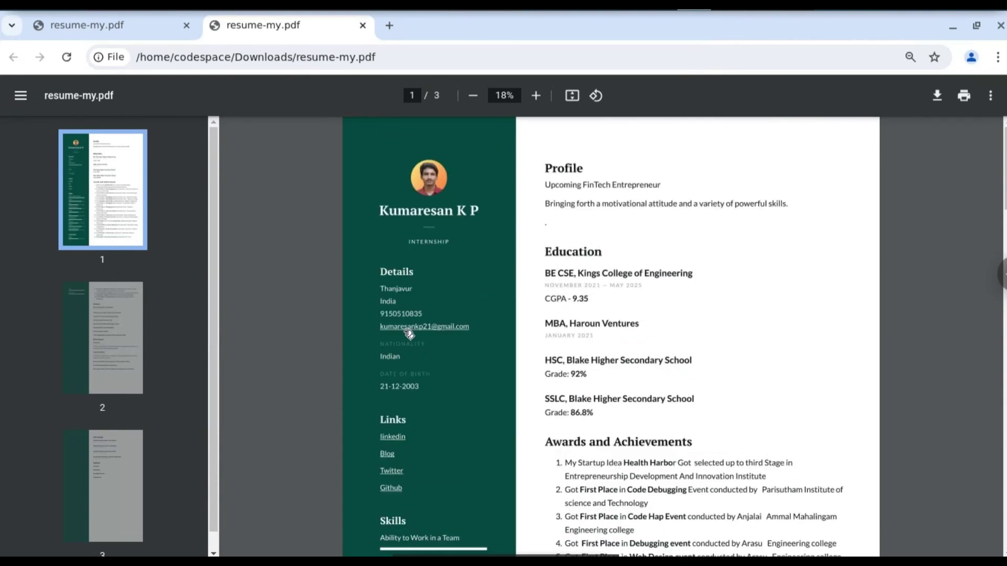
pyautogui.scroll(-3, 414, 391)
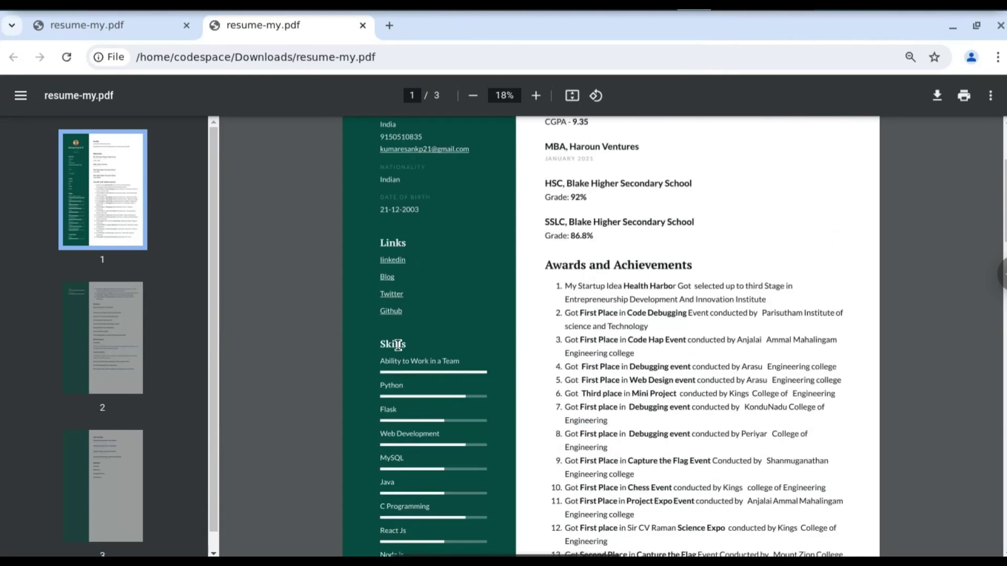
pyautogui.click(400, 261)
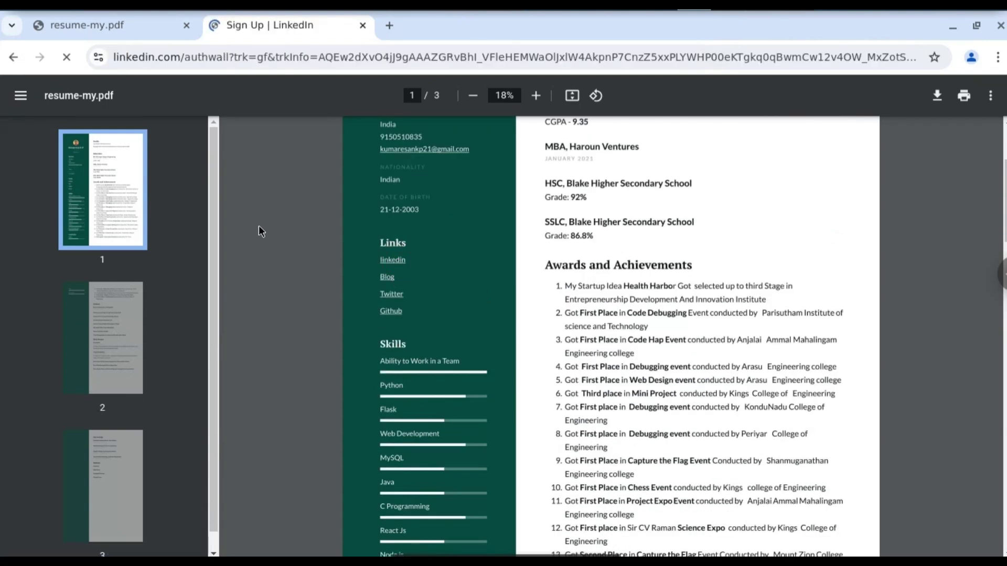
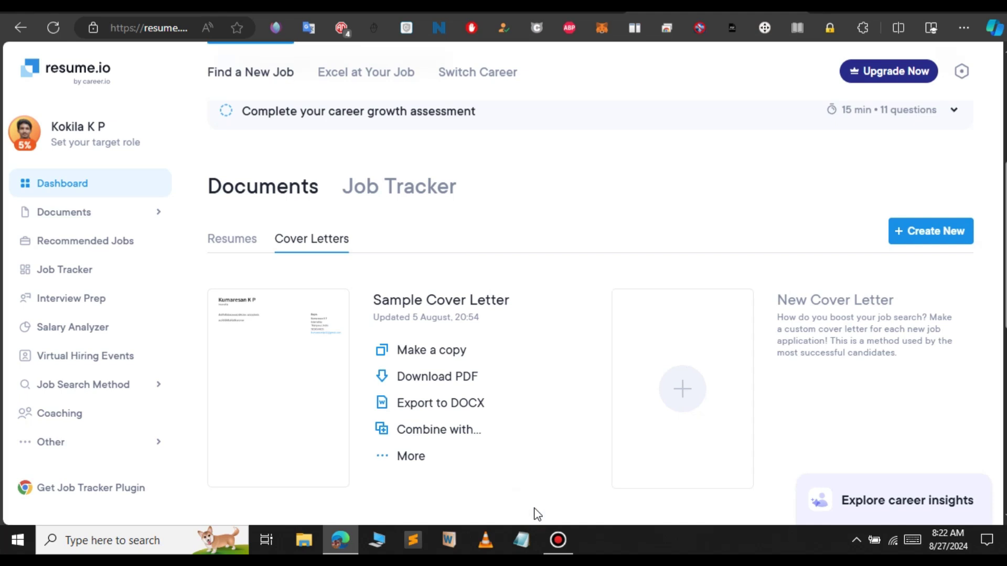
# - On the Resume.io dashboard in Microsoft Edge, open the developer tools, reload the page and view the renderingToken in the "resumes" response
pyautogui.press('F12')
pyautogui.press('F5')
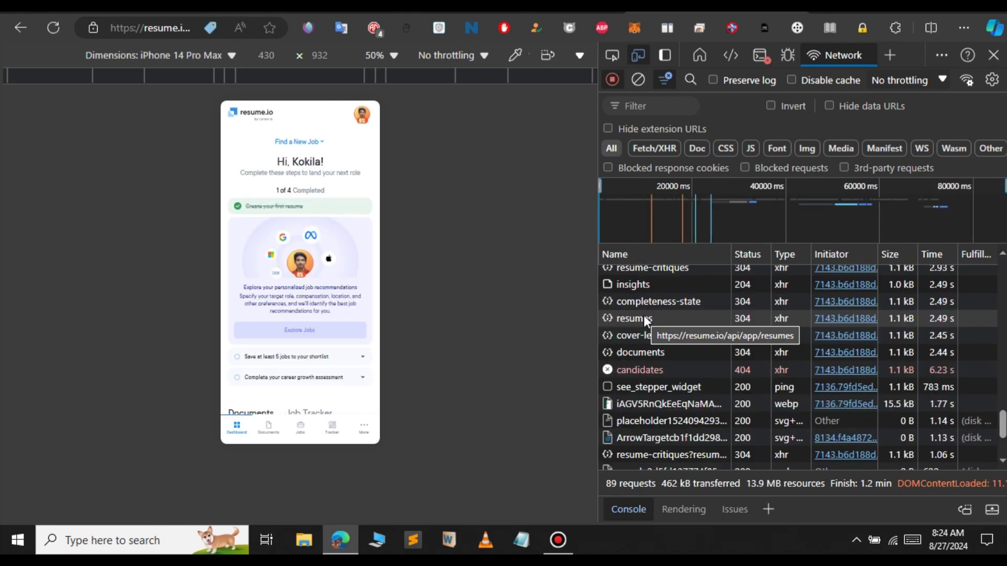
pyautogui.click(645, 318)
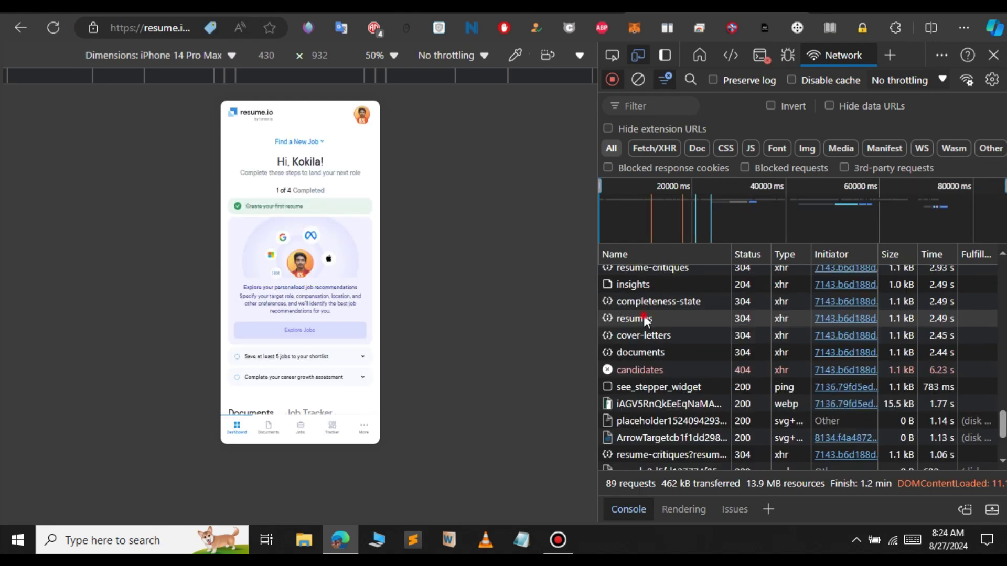
pyautogui.click(645, 318)
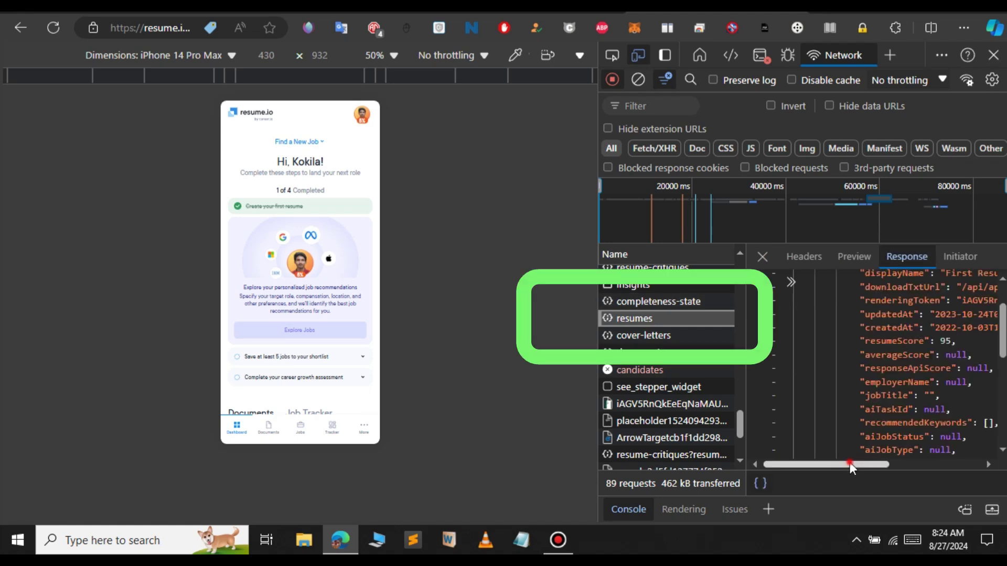
pyautogui.moveTo(849, 461); pyautogui.dragTo(867, 461)
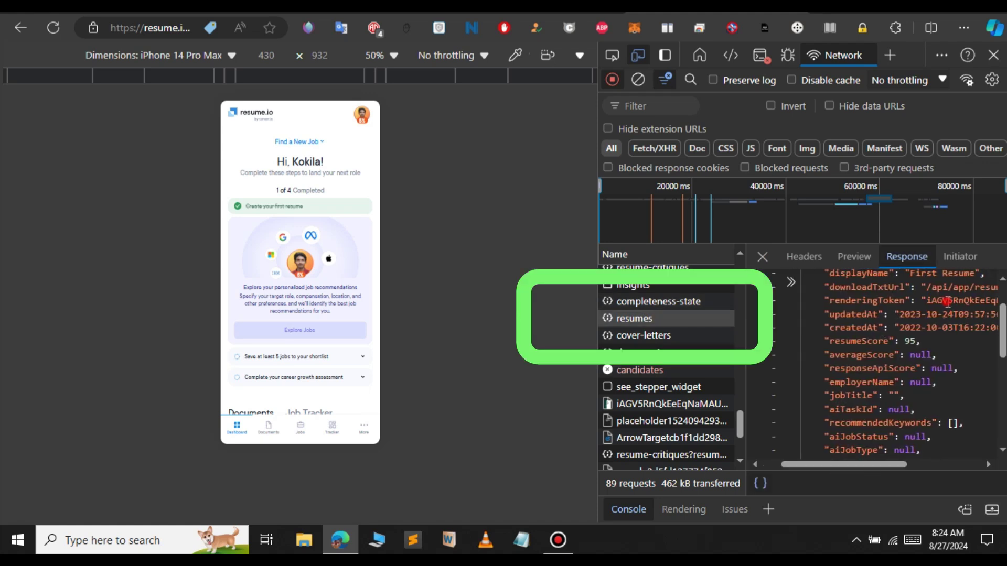
# - Open the response of the "cover-letters" request and copy the cover letter's renderingToken value
pyautogui.click(653, 335)
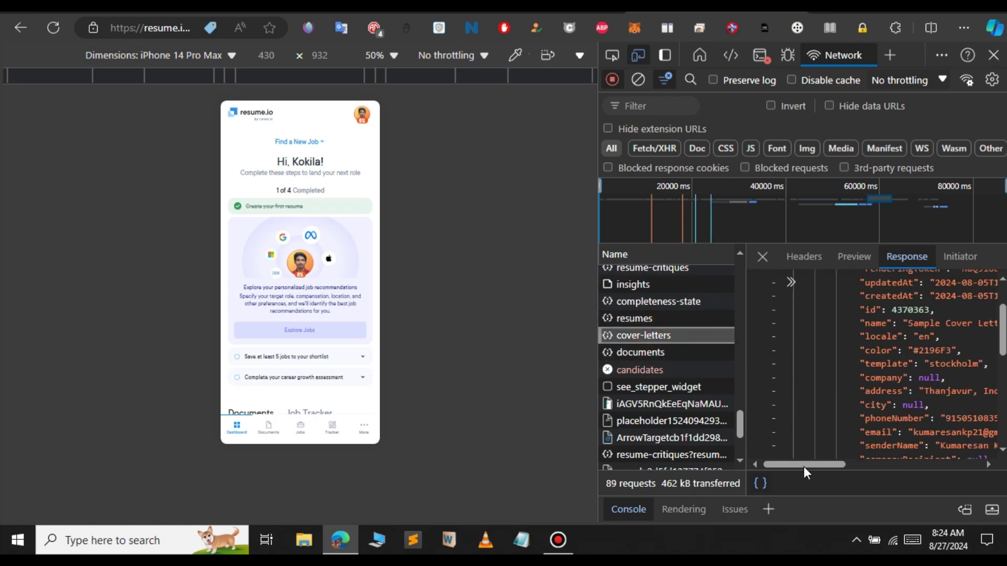
pyautogui.moveTo(809, 468); pyautogui.dragTo(839, 467)
pyautogui.scroll(3, 780, 400)
pyautogui.moveTo(829, 465); pyautogui.dragTo(814, 466)
pyautogui.doubleClick(924, 331)
pyautogui.hotkey('ctrl', 'c')
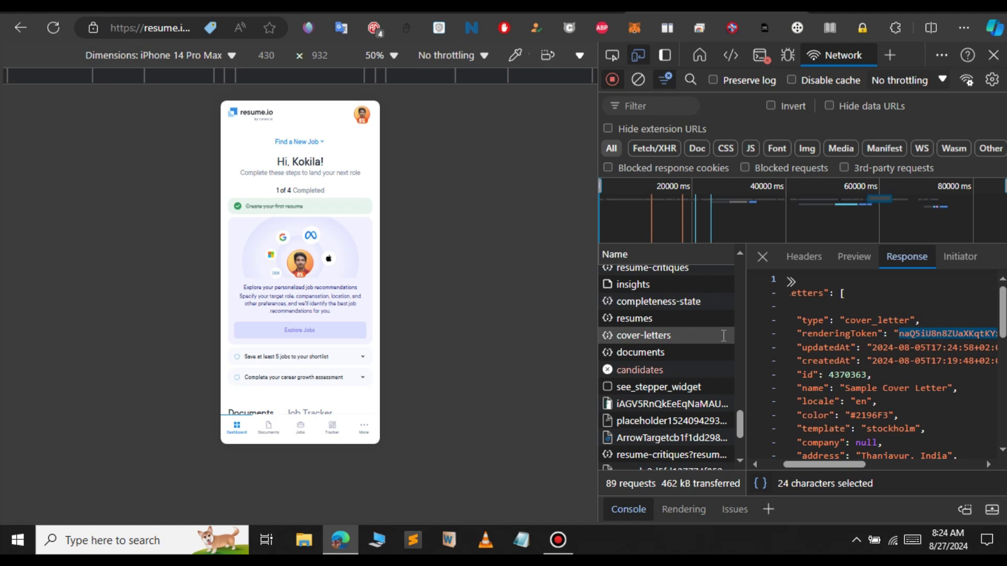
pyautogui.click(643, 320)
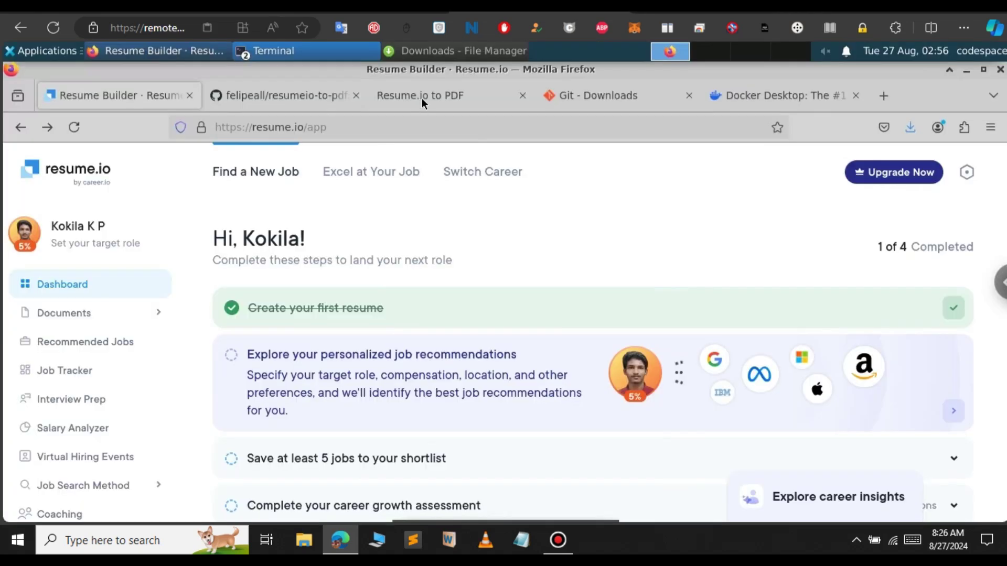
# - In Firefox's Resume.io to PDF page, replace the token with the cover letter's renderingToken and generate the PDF
pyautogui.click(422, 98)
pyautogui.click(519, 360)
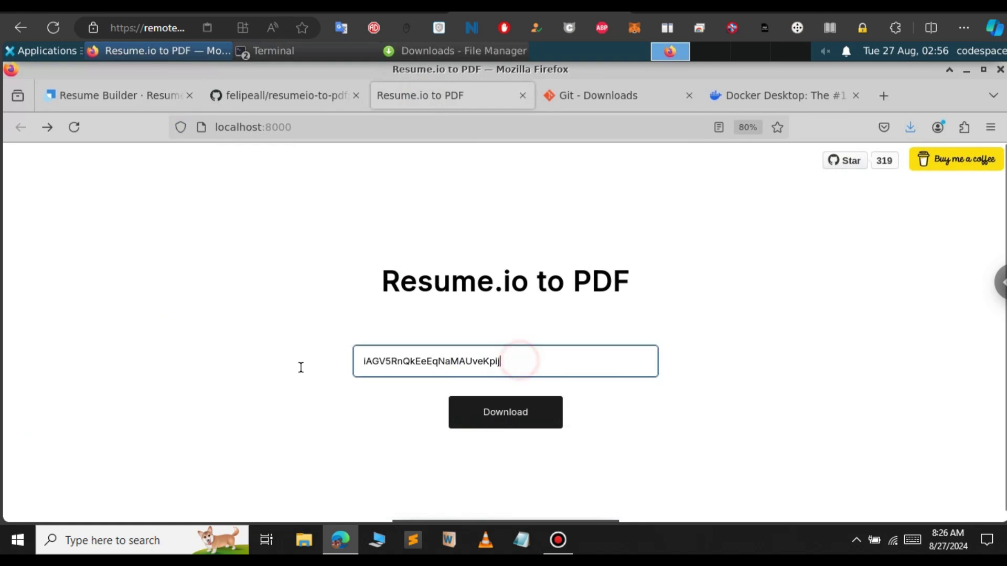
pyautogui.hotkey('ctrl', 'a')
pyautogui.press('BackSpace')
pyautogui.hotkey('ctrl', 'v')
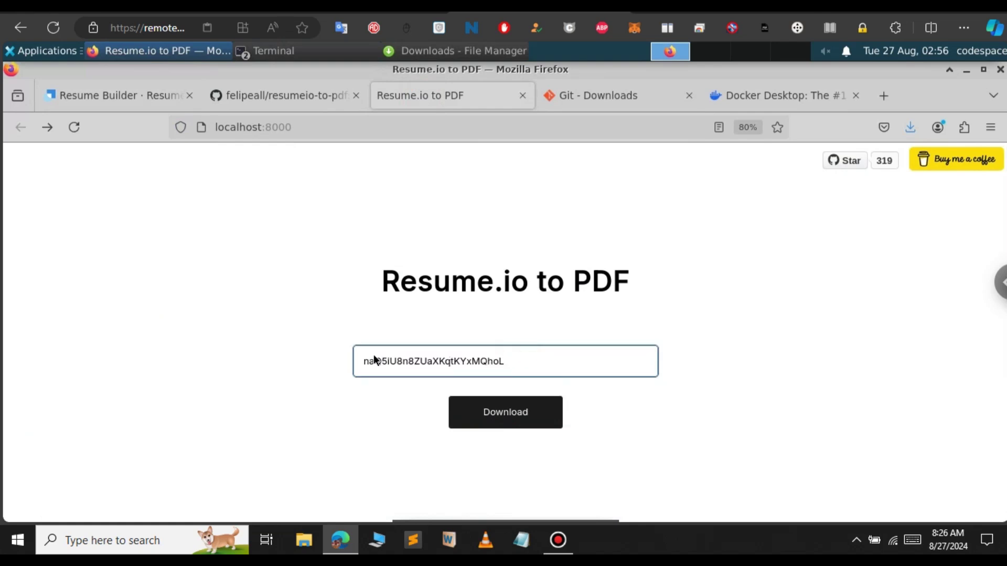
pyautogui.click(491, 423)
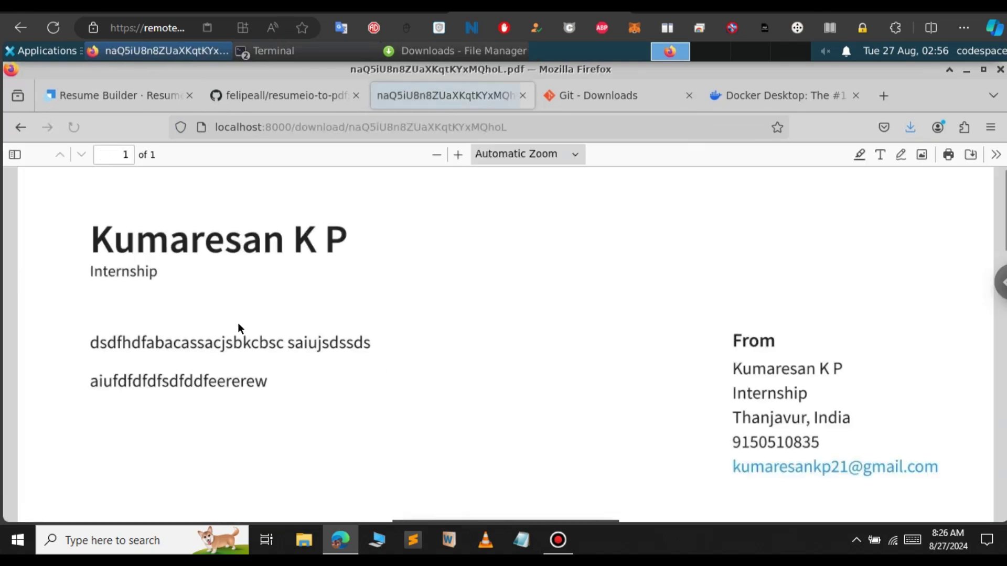
# - Zoom the cover letter PDF out to 10% and view it from the start of the page
pyautogui.click(440, 156)
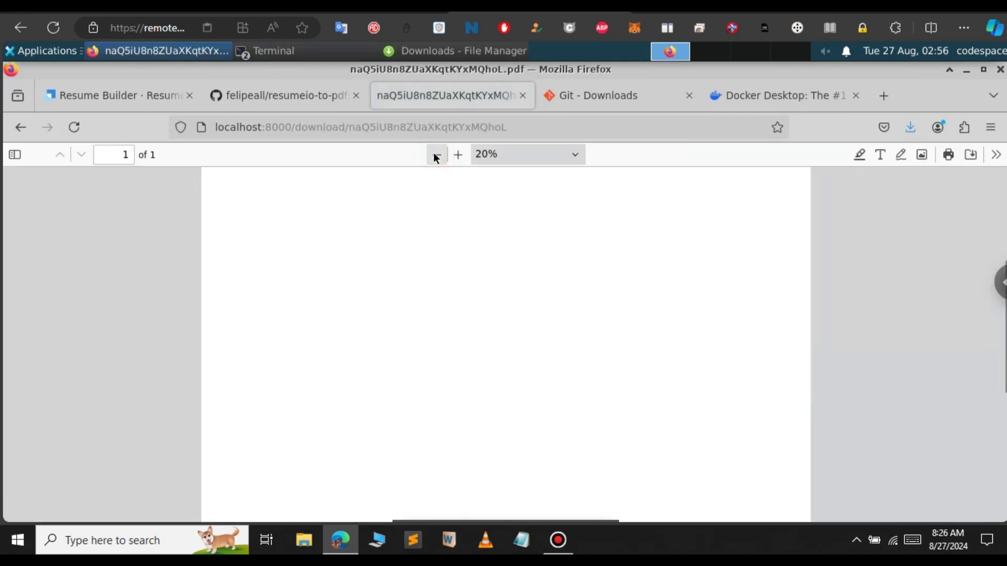
pyautogui.click(434, 155)
pyautogui.scroll(3, 420, 256)
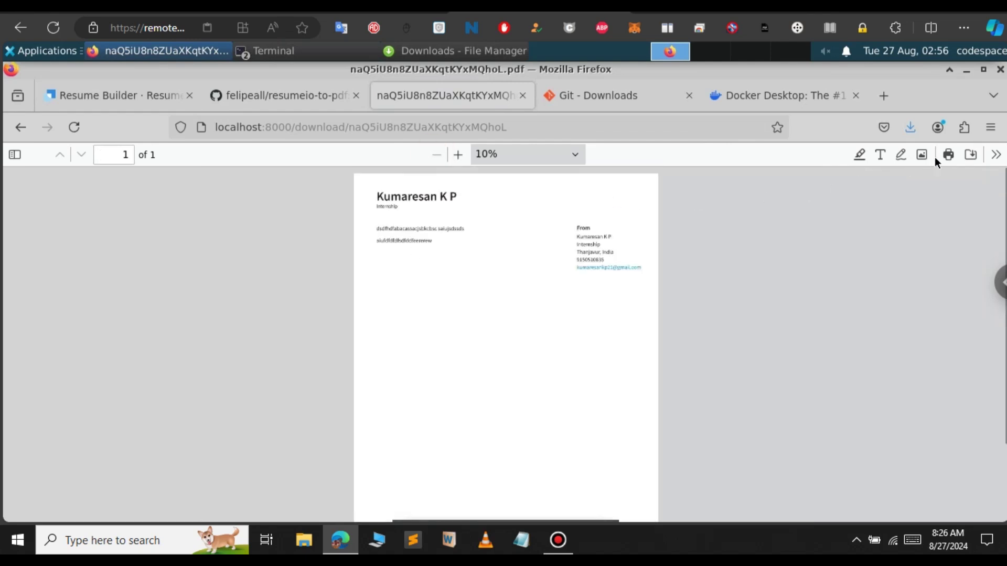
# - Save the cover letter PDF in the Downloads folder as cover-letter-mine.pdf
pyautogui.click(971, 155)
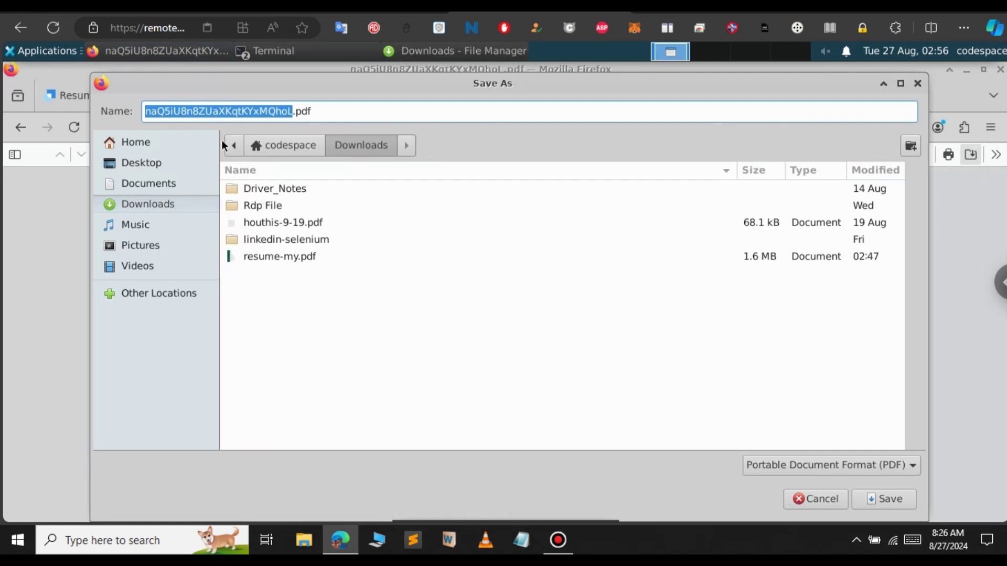
pyautogui.write('cover-')
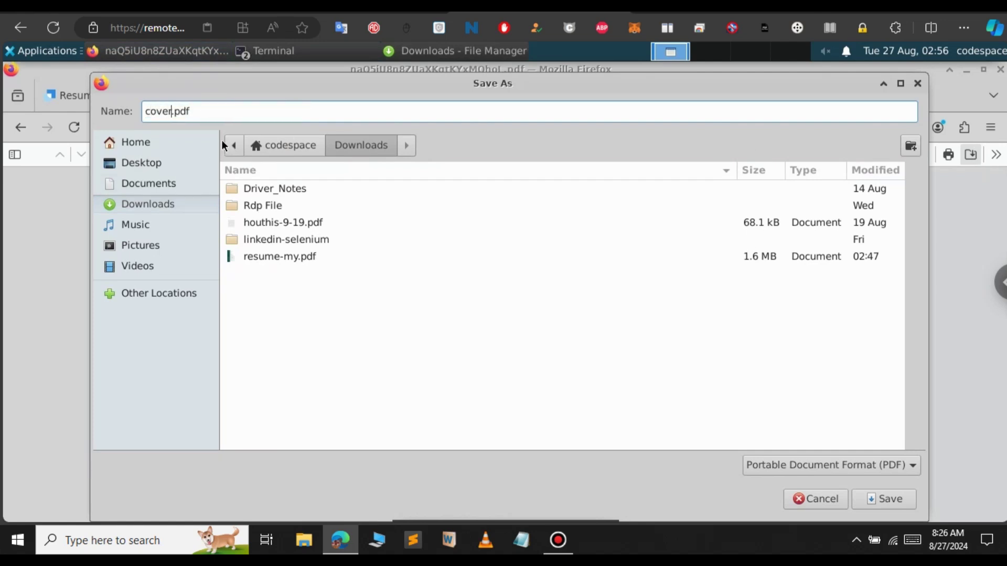
pyautogui.write('letter-mine')
pyautogui.press('Return')
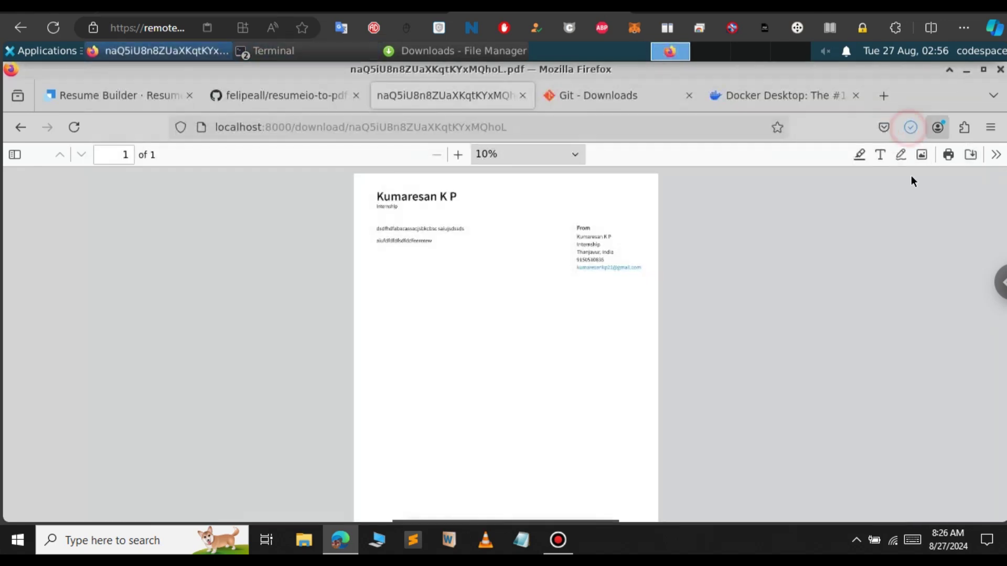
# - Show the downloaded cover-letter-mine.pdf in its folder and open it with Google Chrome
pyautogui.click(908, 126)
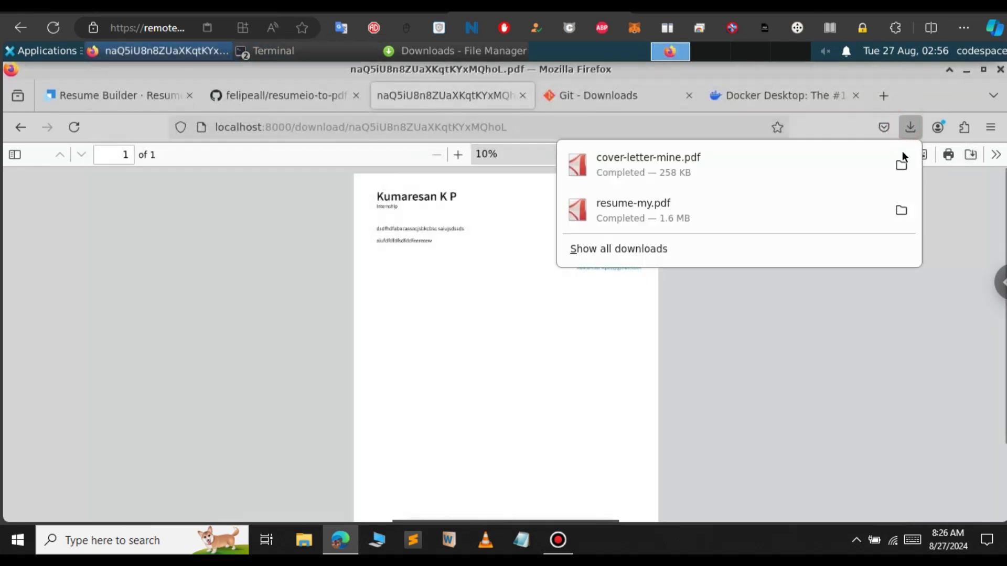
pyautogui.click(901, 166)
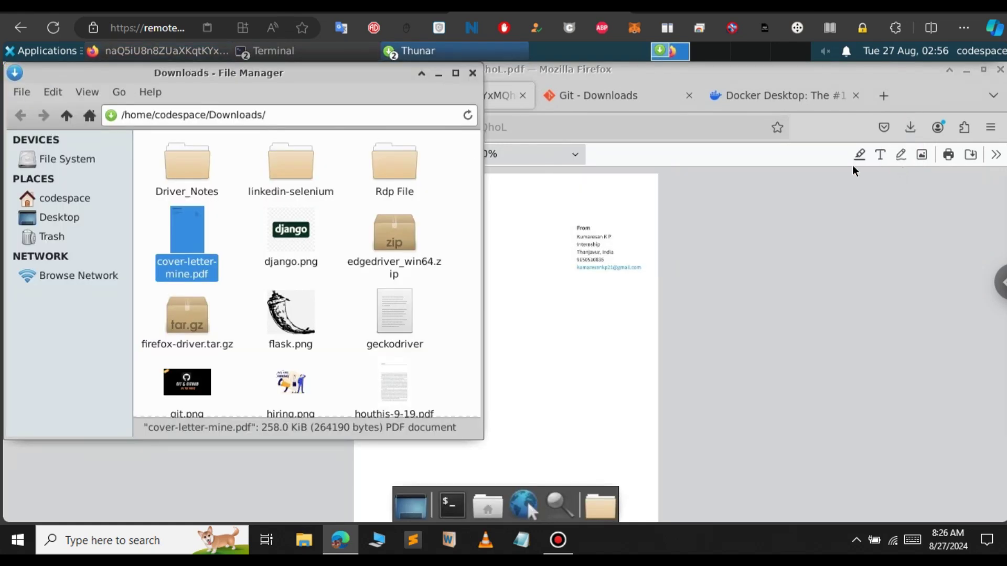
pyautogui.click(194, 242)
pyautogui.rightClick(193, 237)
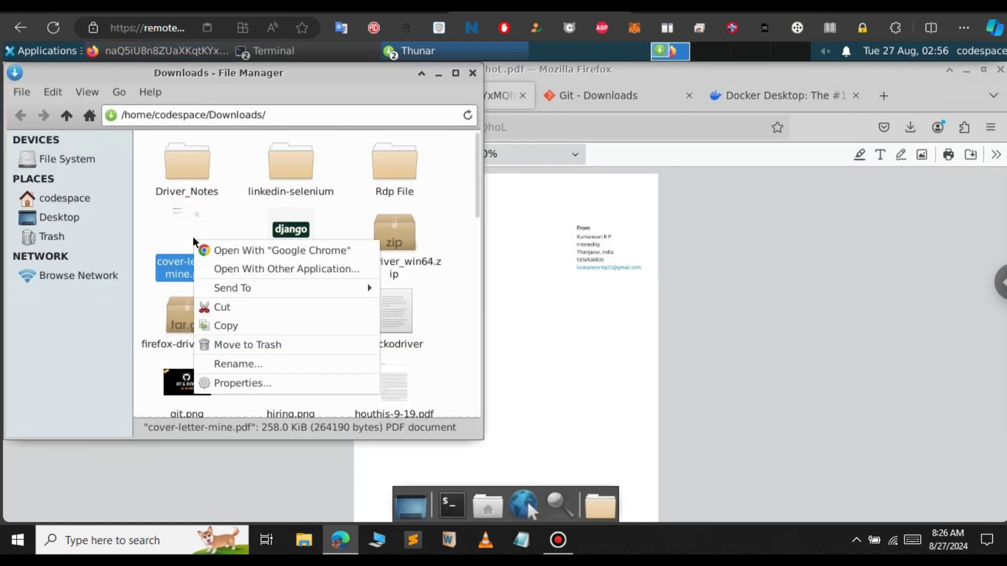
pyautogui.click(259, 255)
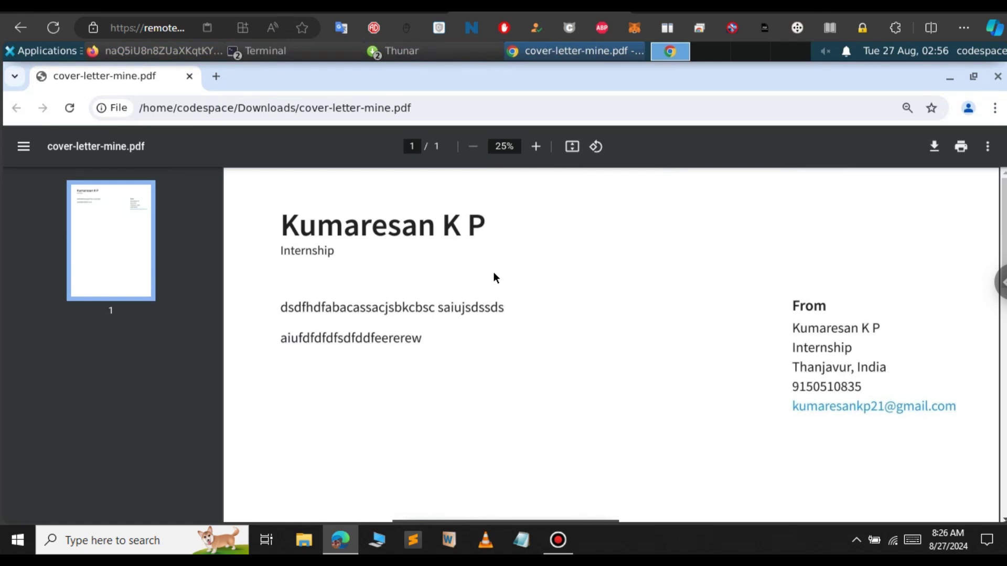
# - In the Terminal, stop the running resumeio-to-pdf server and list all containers with docker ps -a
pyautogui.click(275, 55)
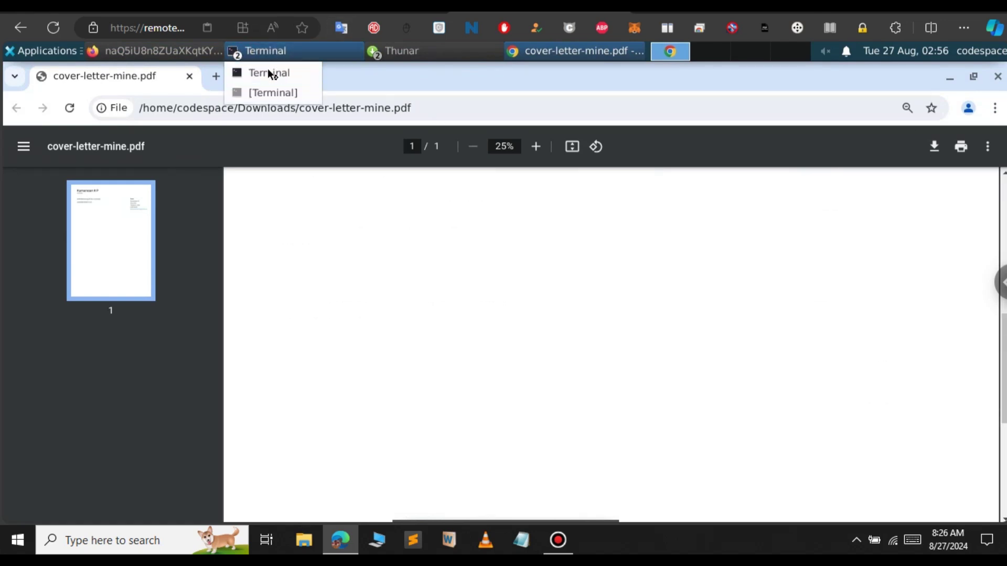
pyautogui.click(269, 72)
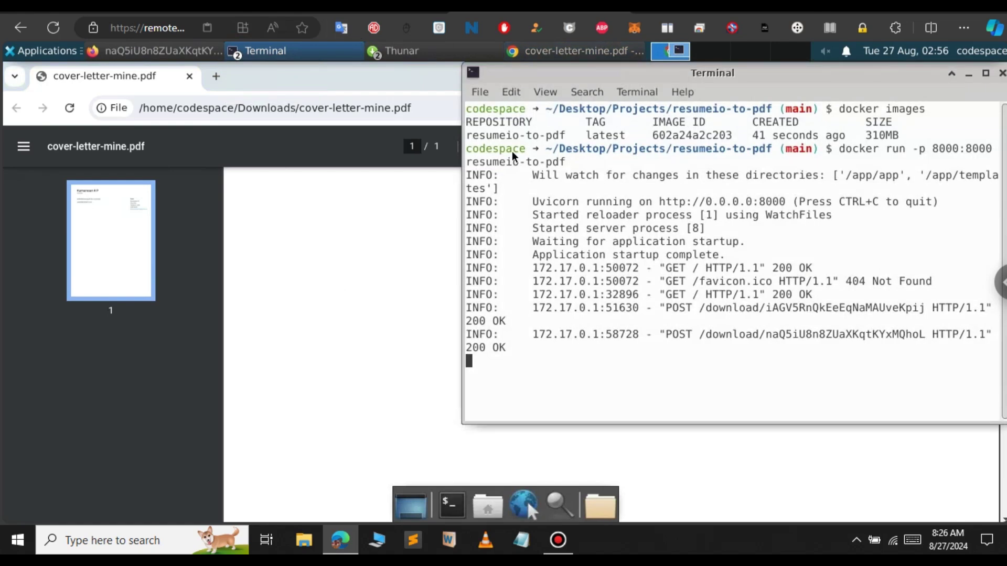
pyautogui.hotkey('ctrl', 'c')
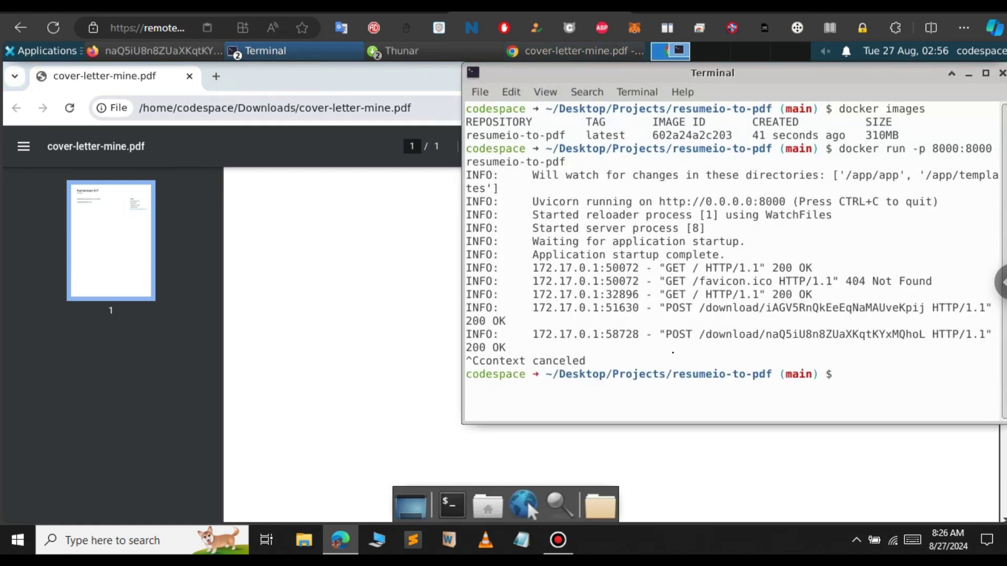
pyautogui.write('docker ps -a')
pyautogui.press('Return')
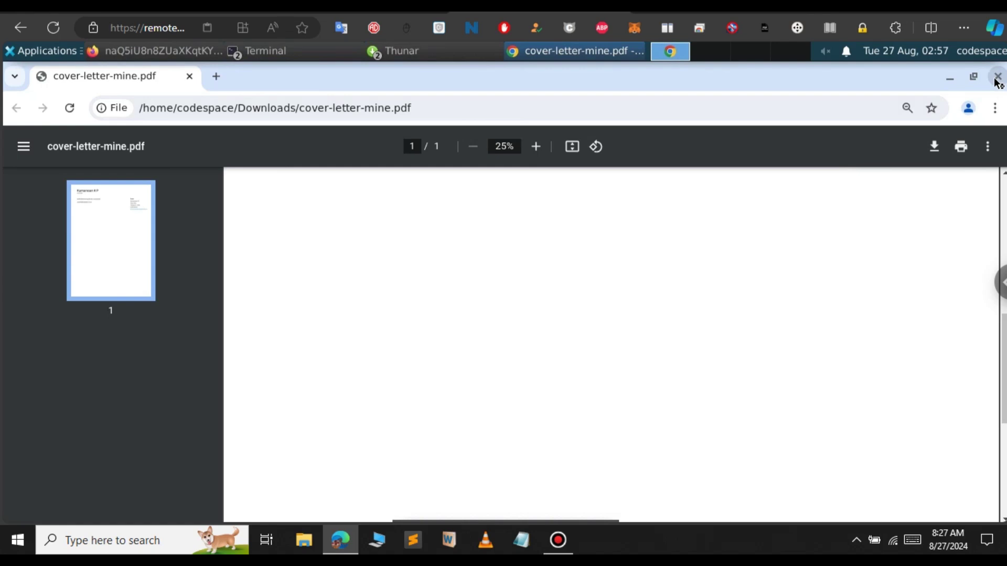
# - Close the cover letter in Chrome and reload the localhost:8000 page in Firefox
pyautogui.click(998, 76)
pyautogui.write('doc')
pyautogui.click(158, 53)
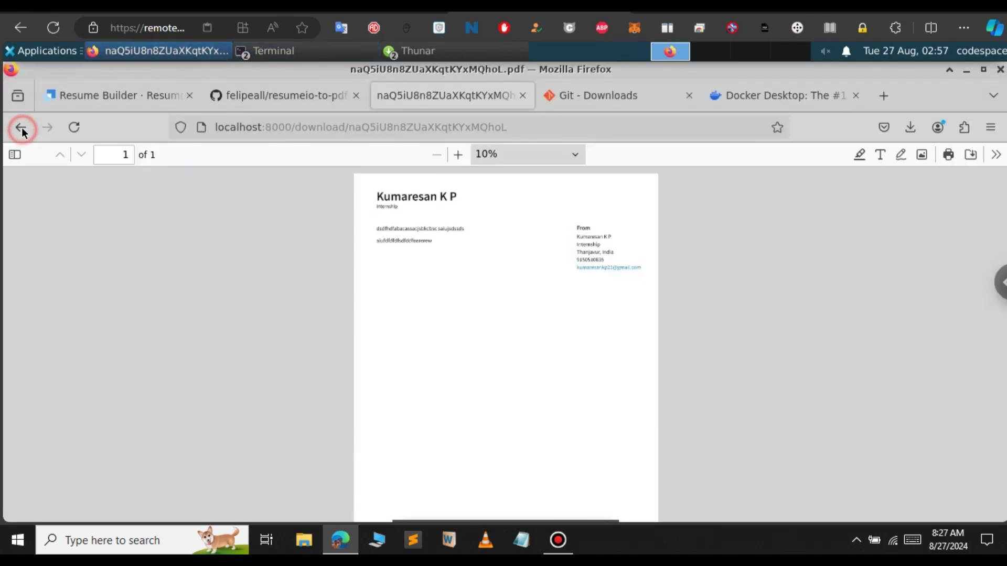
pyautogui.click(21, 128)
pyautogui.click(74, 127)
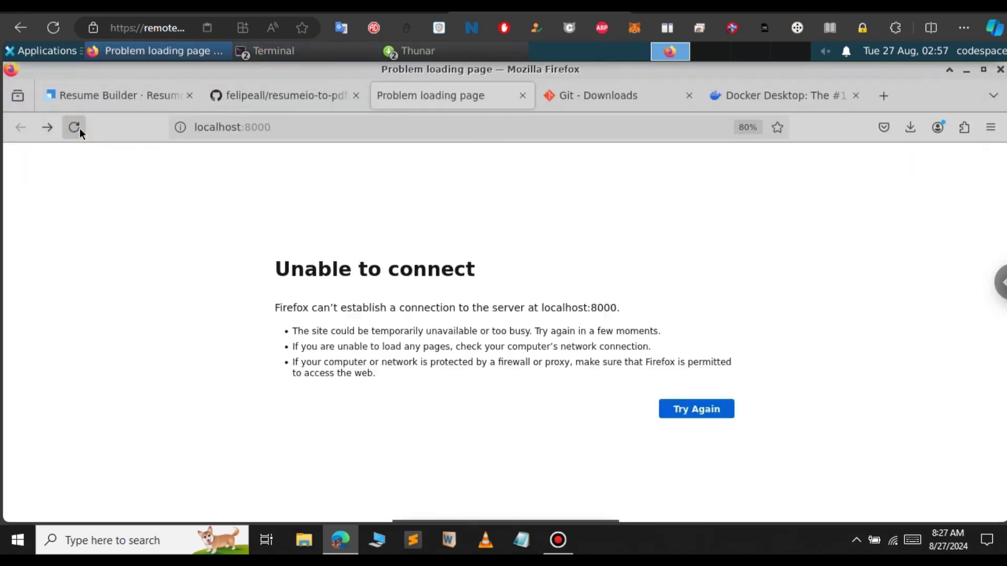
# - Clear the Terminal and list all Docker containers again with docker ps -a
pyautogui.click(292, 50)
pyautogui.click(294, 71)
pyautogui.write('doc')
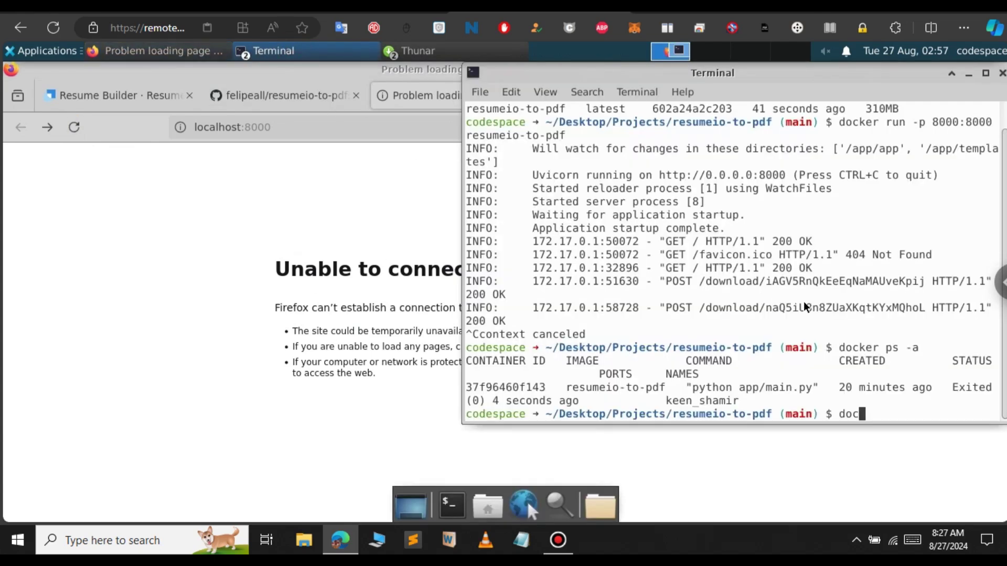
pyautogui.write('ker')
pyautogui.press('BackSpace')
pyautogui.press('BackSpace')
pyautogui.press('BackSpace')
pyautogui.press('BackSpace')
pyautogui.press('BackSpace')
pyautogui.press('BackSpace')
pyautogui.write('clear')
pyautogui.press('Return')
pyautogui.write('docke')
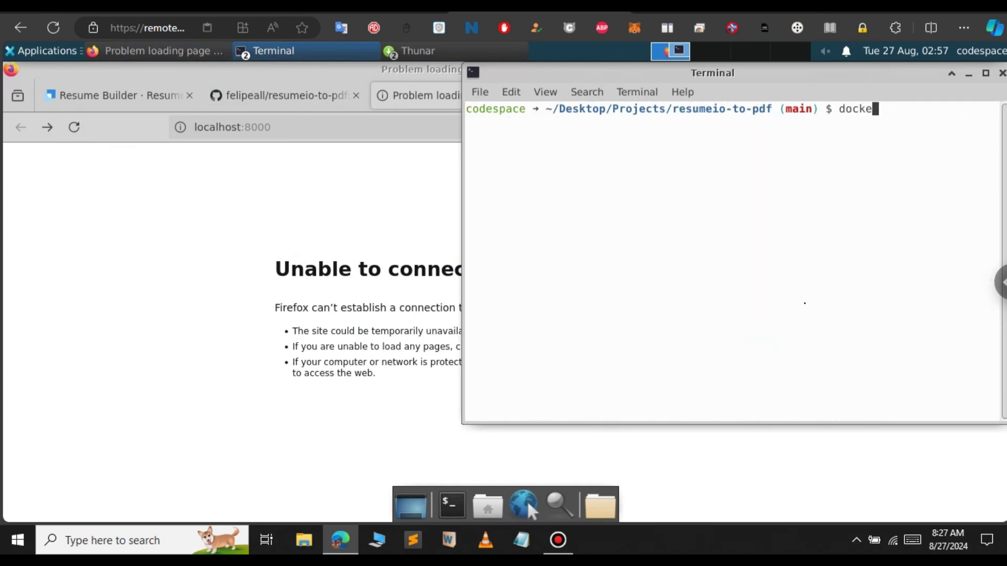
pyautogui.write('r ps -a')
pyautogui.press('Return')
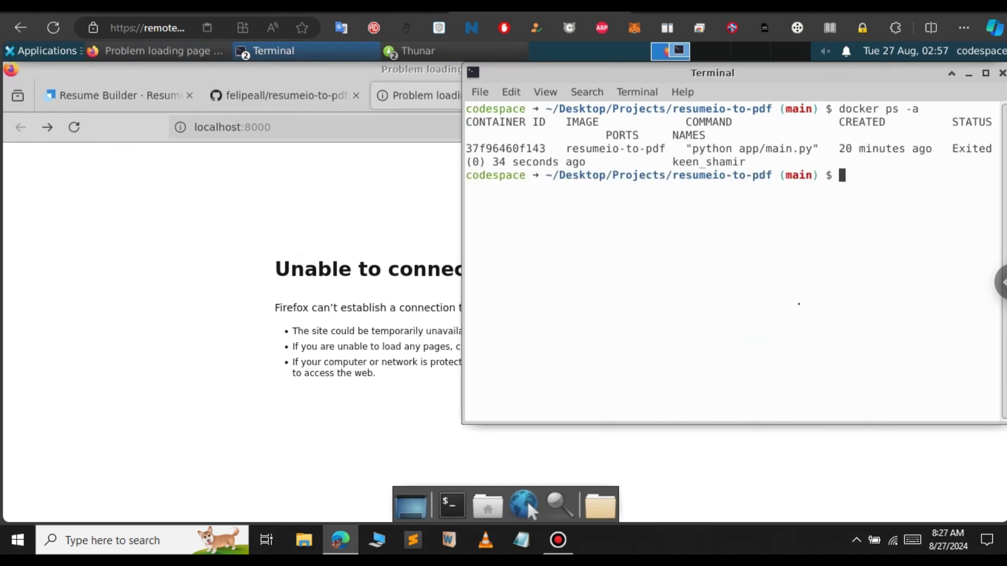
# - Copy the resumeio-to-pdf container ID and start that container with docker start 37f96460f143
pyautogui.doubleClick(503, 149)
pyautogui.hotkey('ctrl', 'c')
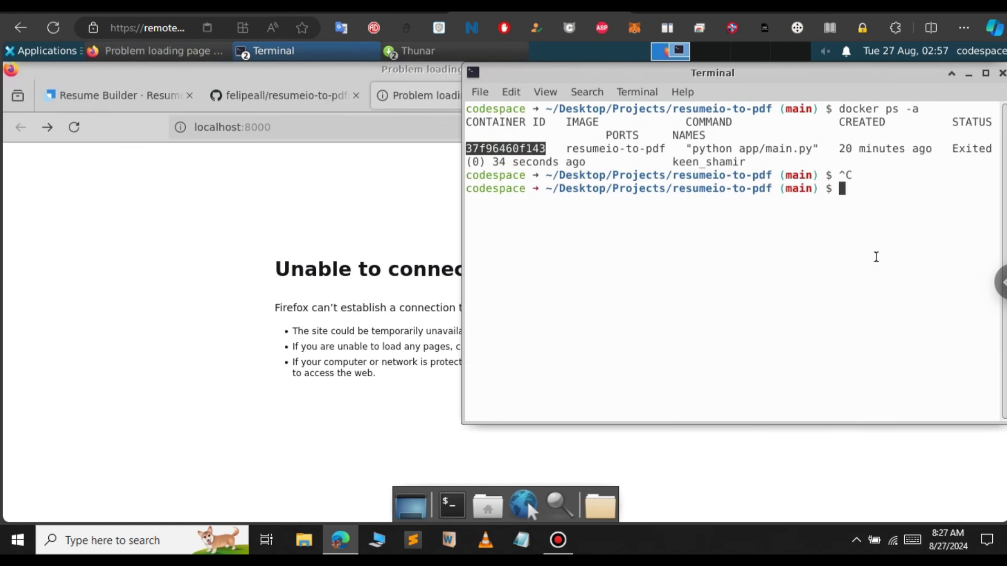
pyautogui.click(936, 211)
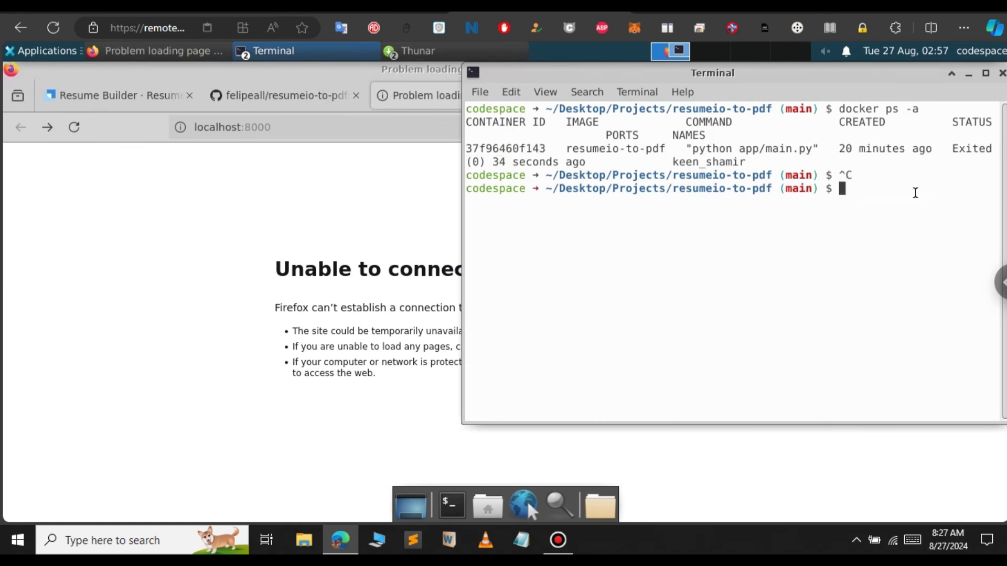
pyautogui.doubleClick(486, 147)
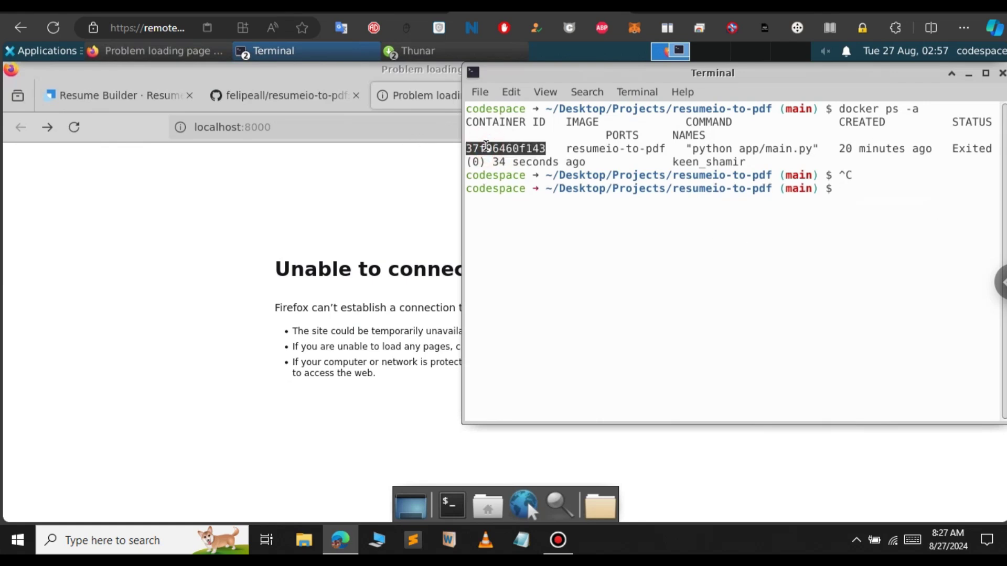
pyautogui.click(906, 214)
pyautogui.write('docker start')
pyautogui.middleClick(907, 215)
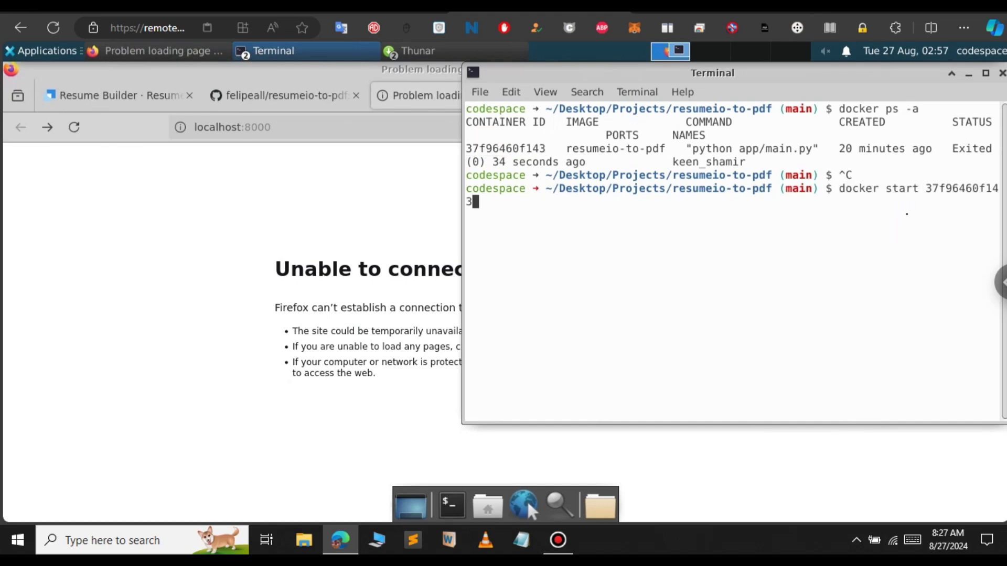
pyautogui.press('Return')
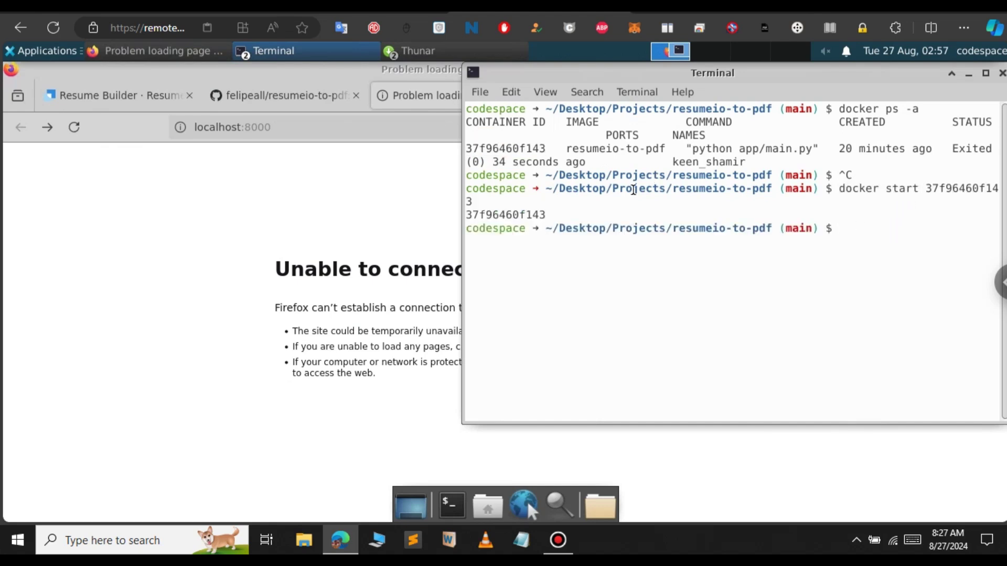
# - Reload localhost:8000 in Firefox and empty the renderingToken field of the Resume.io to PDF page
pyautogui.click(60, 133)
pyautogui.click(64, 130)
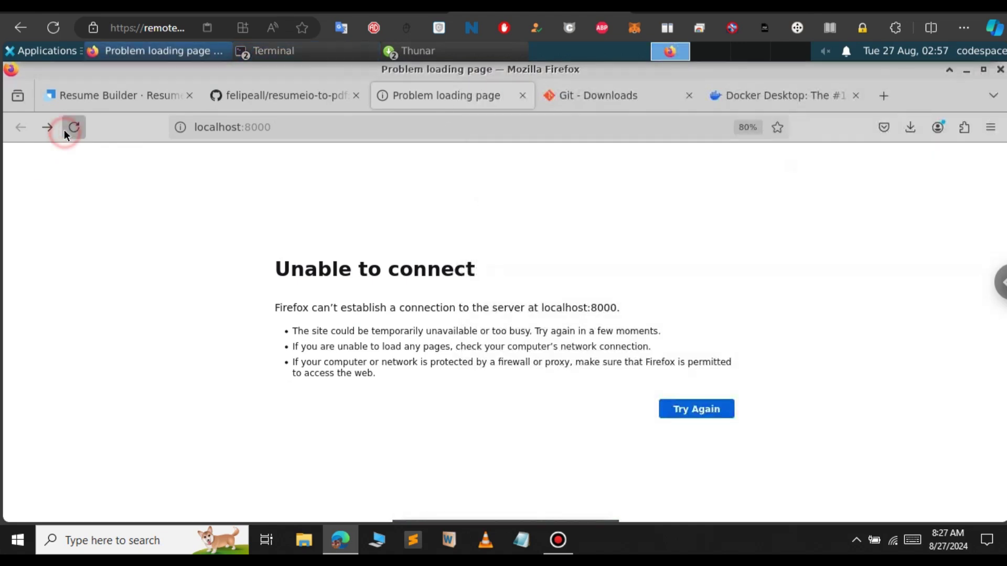
pyautogui.click(64, 129)
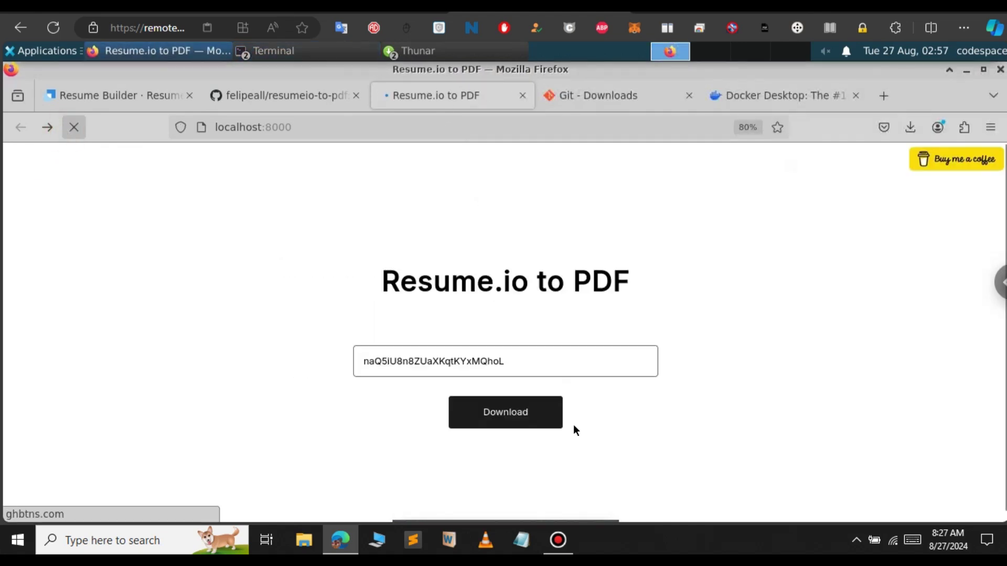
pyautogui.click(524, 364)
pyautogui.hotkey('ctrl', 'a')
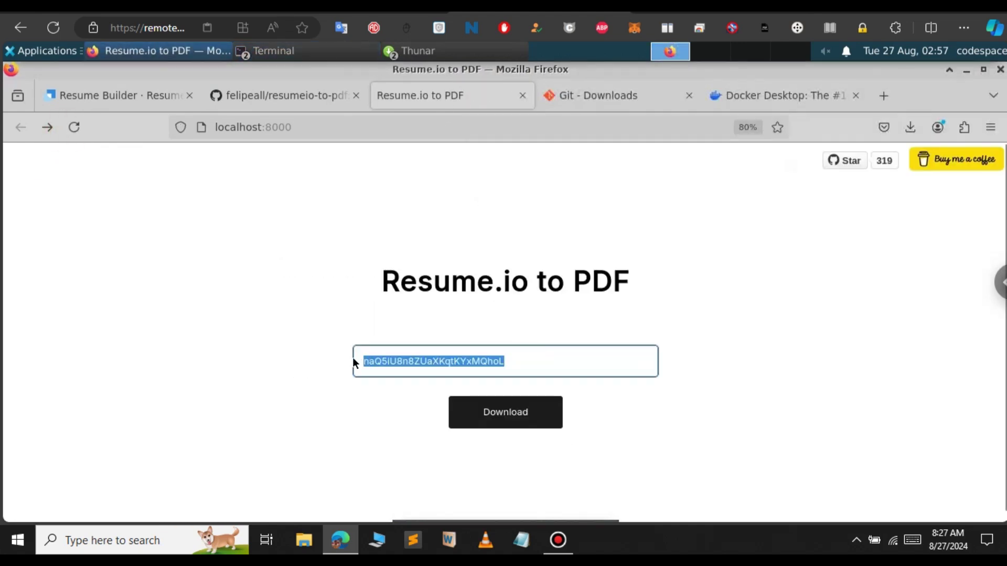
pyautogui.press('BackSpace')
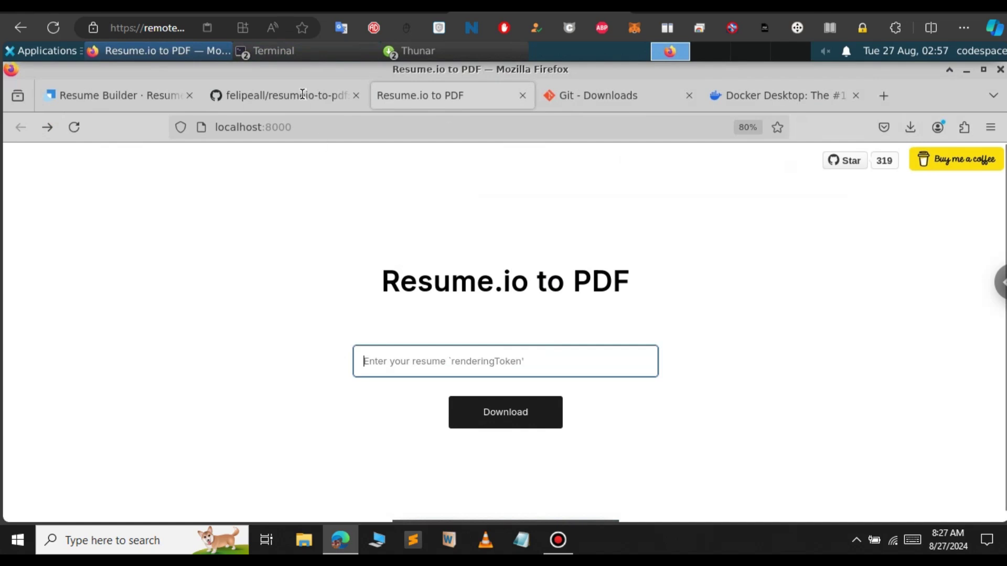
# - Stop the container in the Terminal with docker stop 37f96460f143 and reload the localhost:8000 page in Firefox
pyautogui.click(286, 53)
pyautogui.click(291, 72)
pyautogui.write('docker stop')
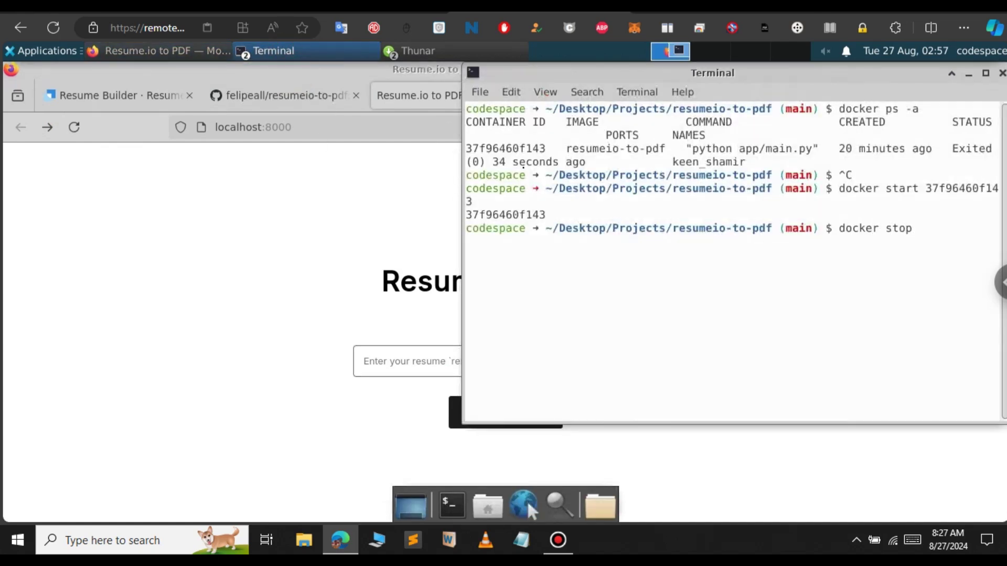
pyautogui.hotkey('ctrl', 'shift', 'v')
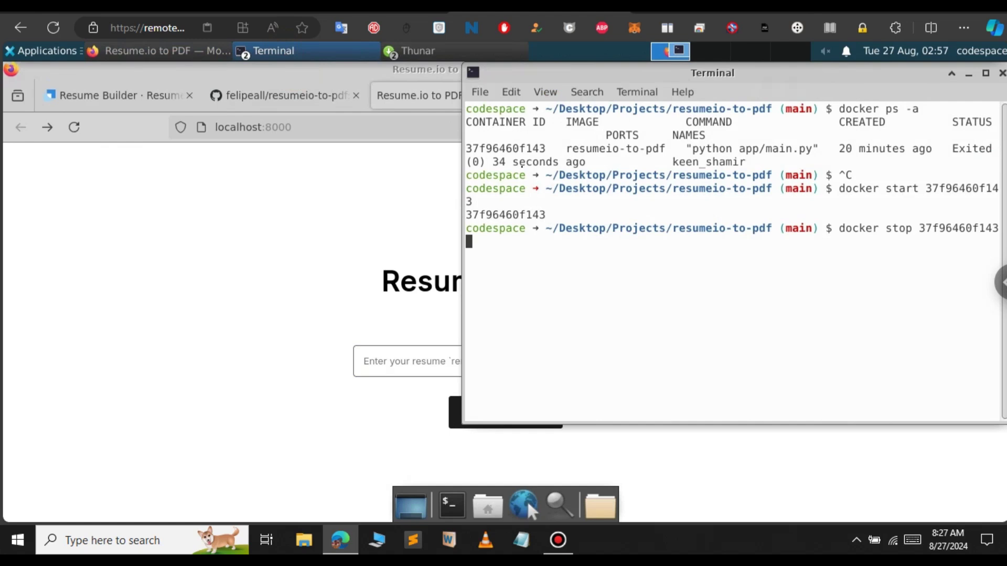
pyautogui.press('Return')
pyautogui.click(332, 243)
pyautogui.click(74, 127)
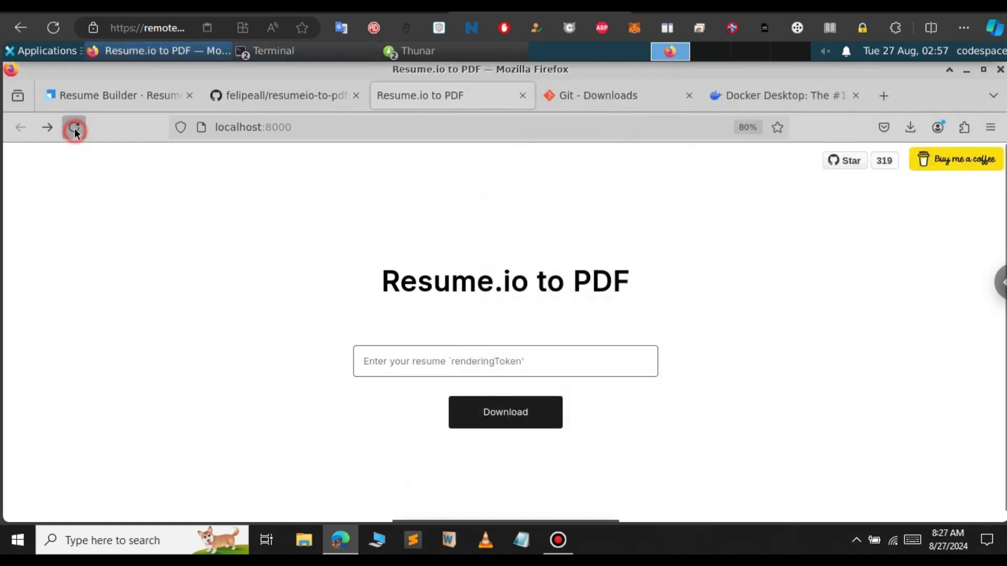